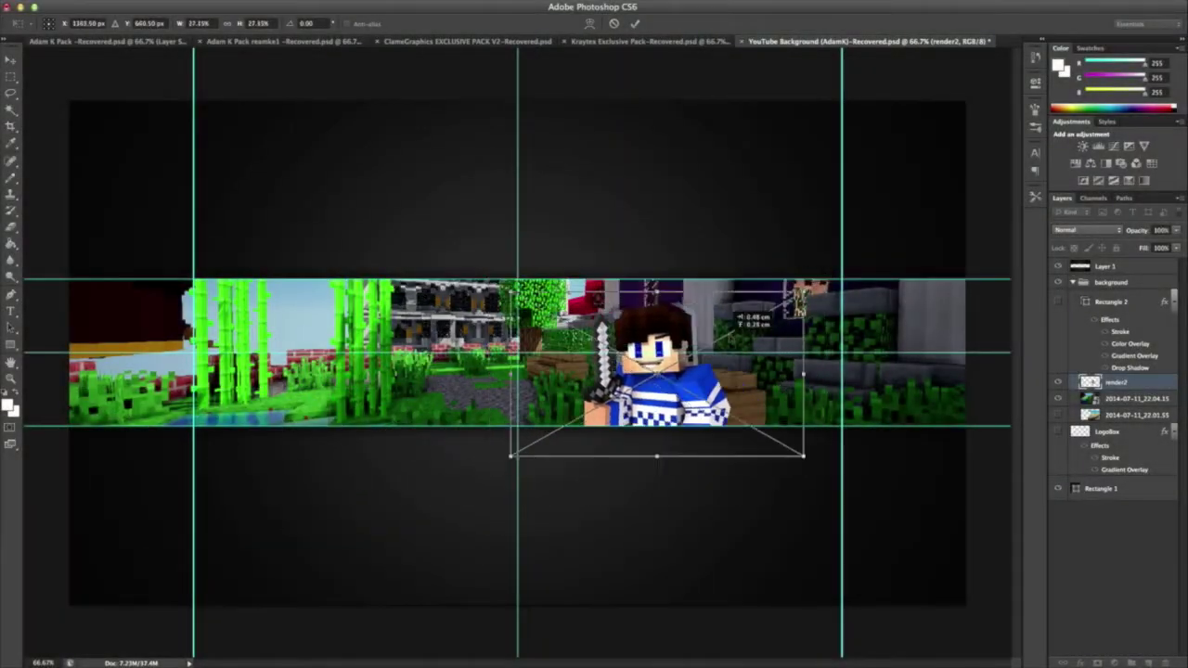
Step: Commit the scaled-down character right of centre and tidy its cut-out with a rectangular selection
key("Return")
key("ctrl+plus")
key("ctrl+plus")
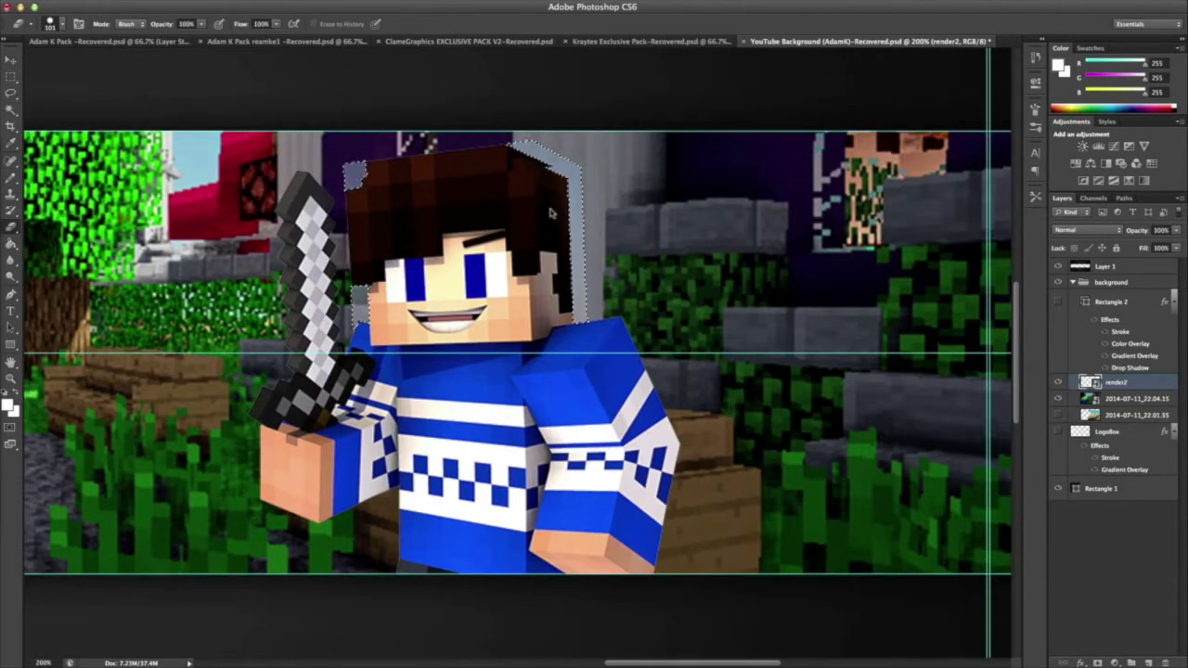
left_click(10, 74)
left_click_drag(256, 142, 585, 151)
key("v")
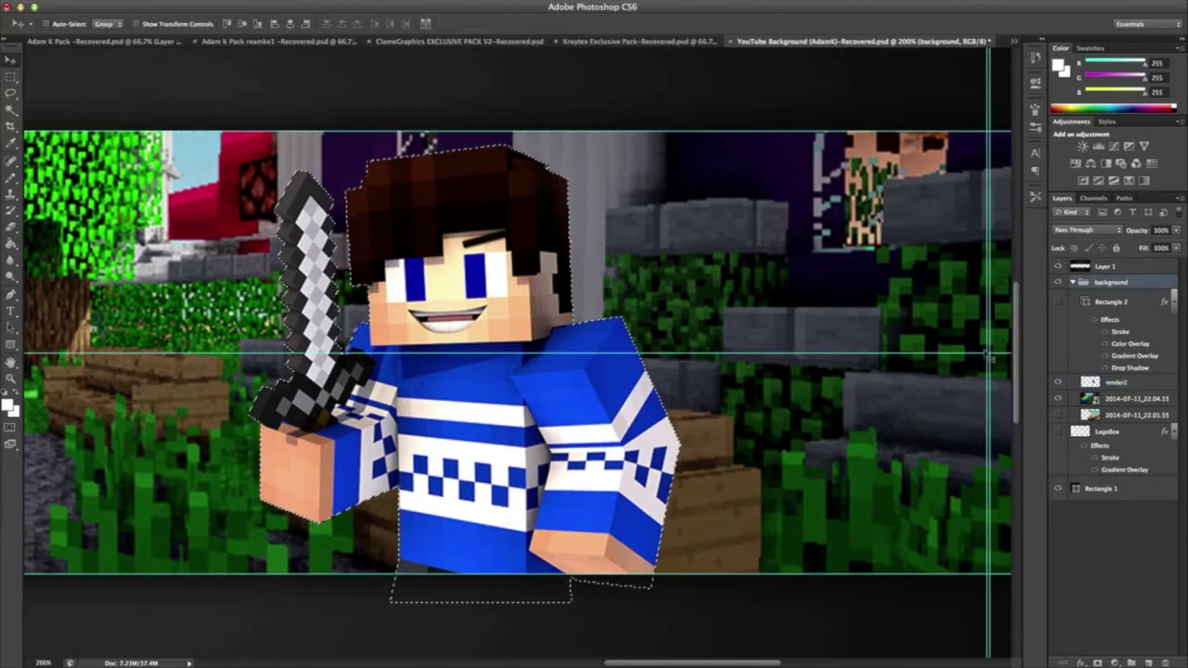
key("ctrl+minus")
key("ctrl+minus")
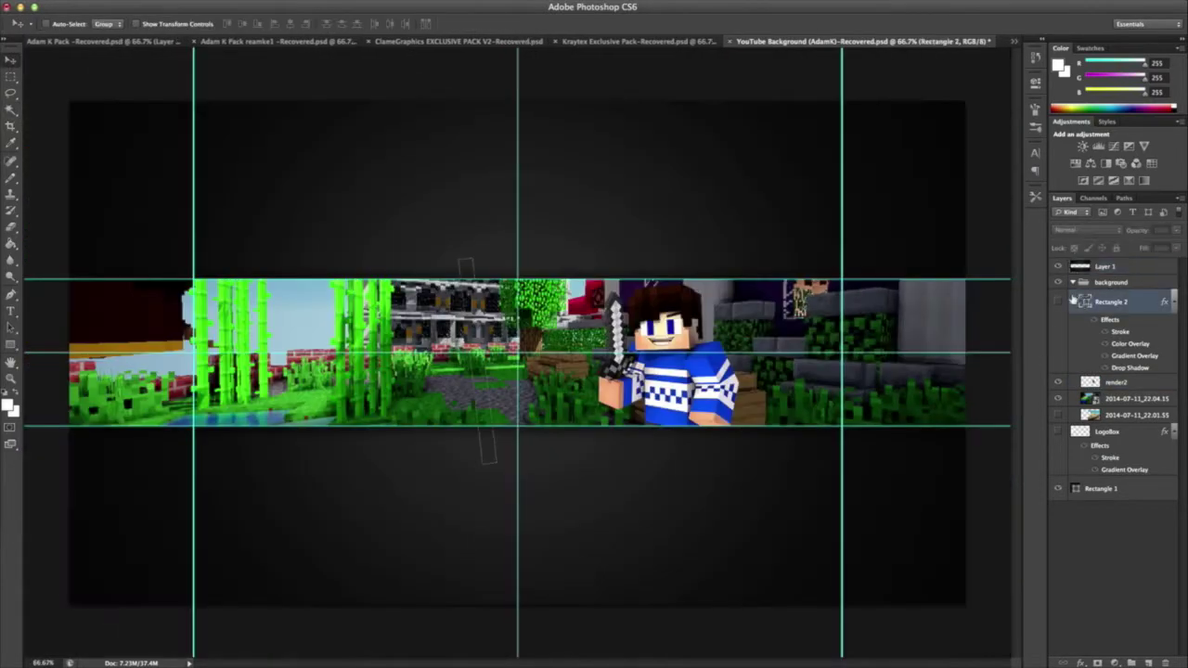
left_click(283, 2)
type("Layer STyle")
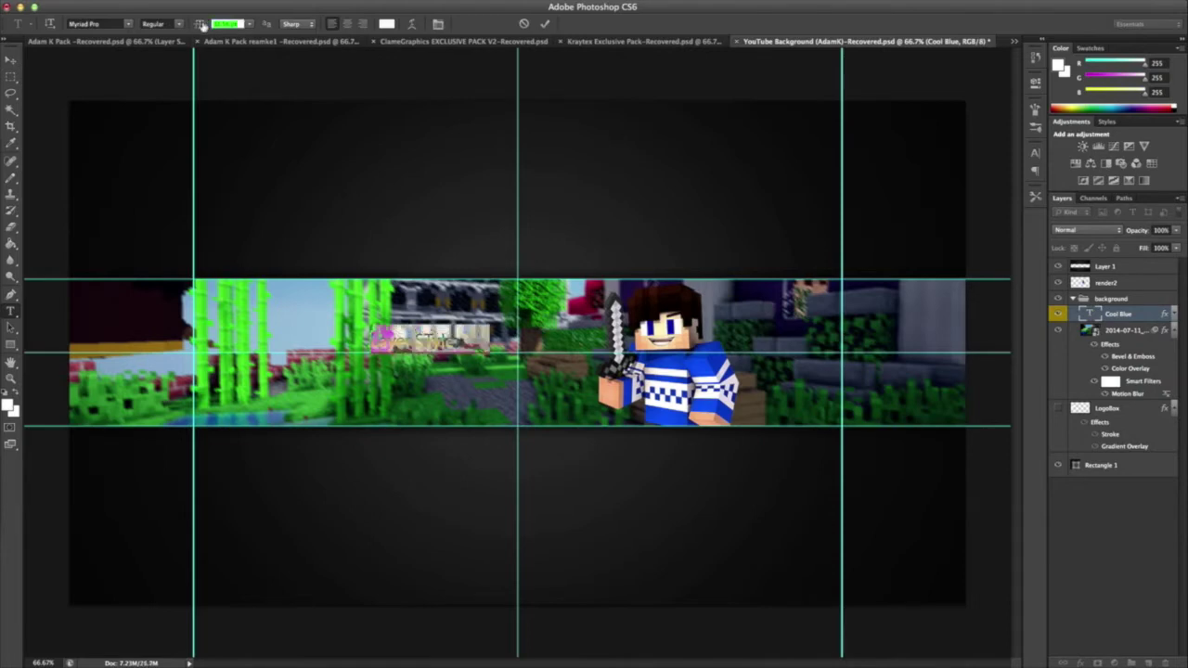
Step: Try the True Lies font and then a bold font on the title, checking its layer style
left_click(127, 24)
left_click(185, 451)
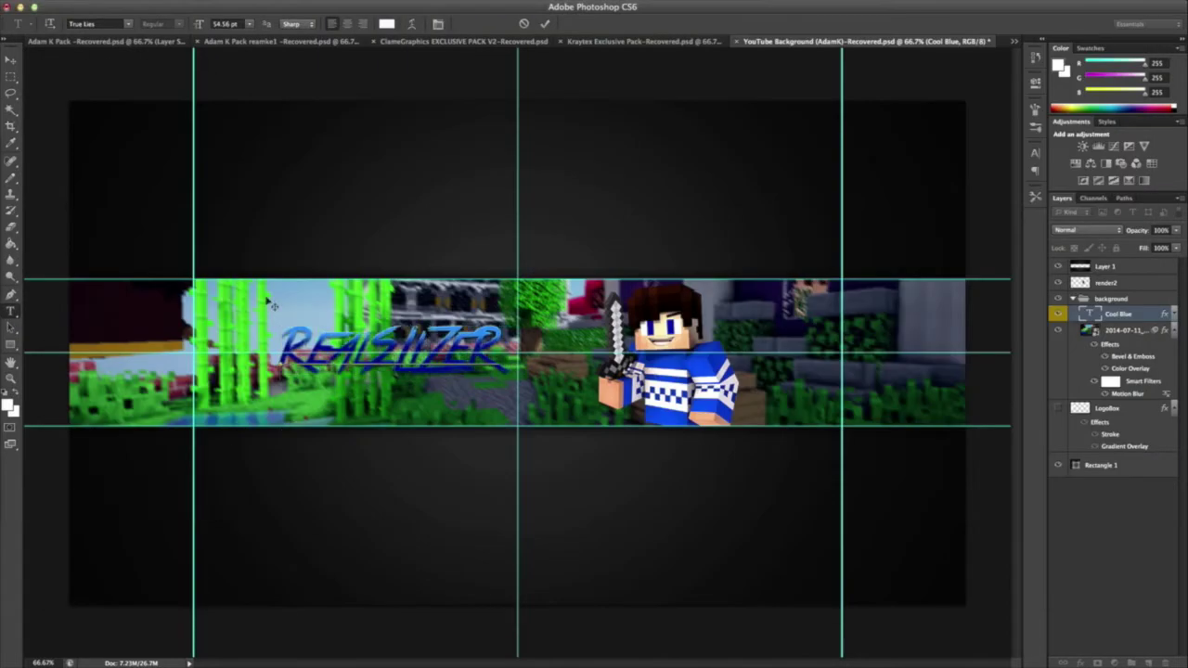
left_click(127, 24)
left_click(273, 72)
double_click(1114, 314)
key("Return")
Step: Rotate the REAL SLIZER title half a turn with Free Transform
key("ctrl+t")
left_click_drag(566, 283, 315, 405)
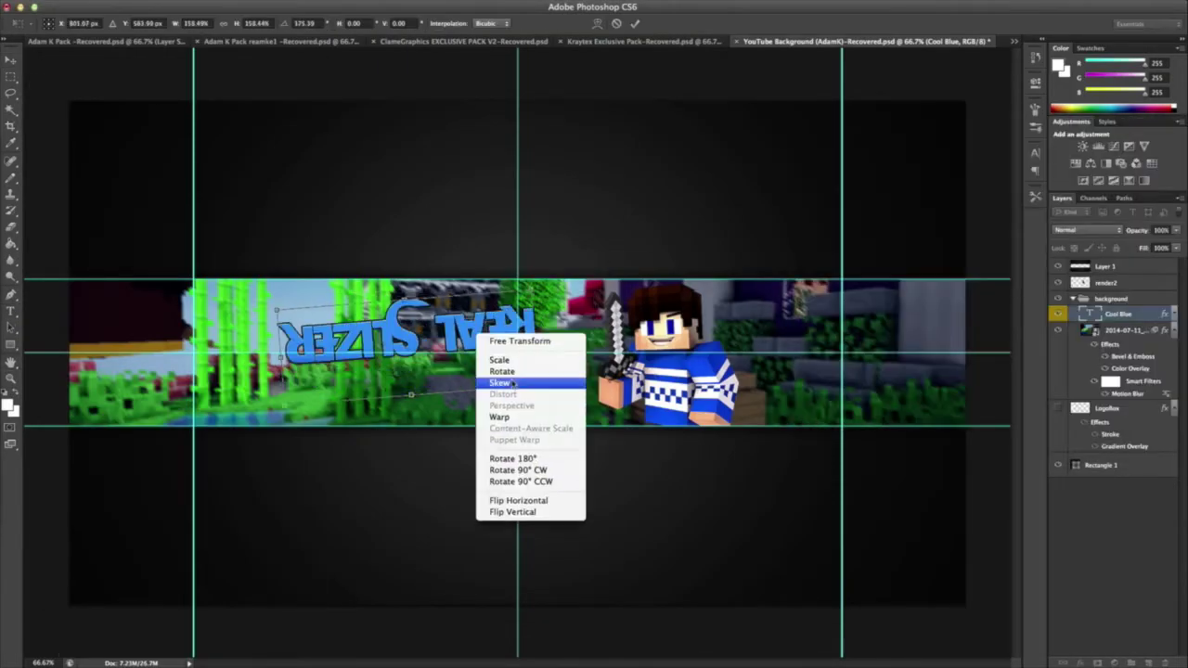
key("Return")
key("Return")
key("ctrl+t")
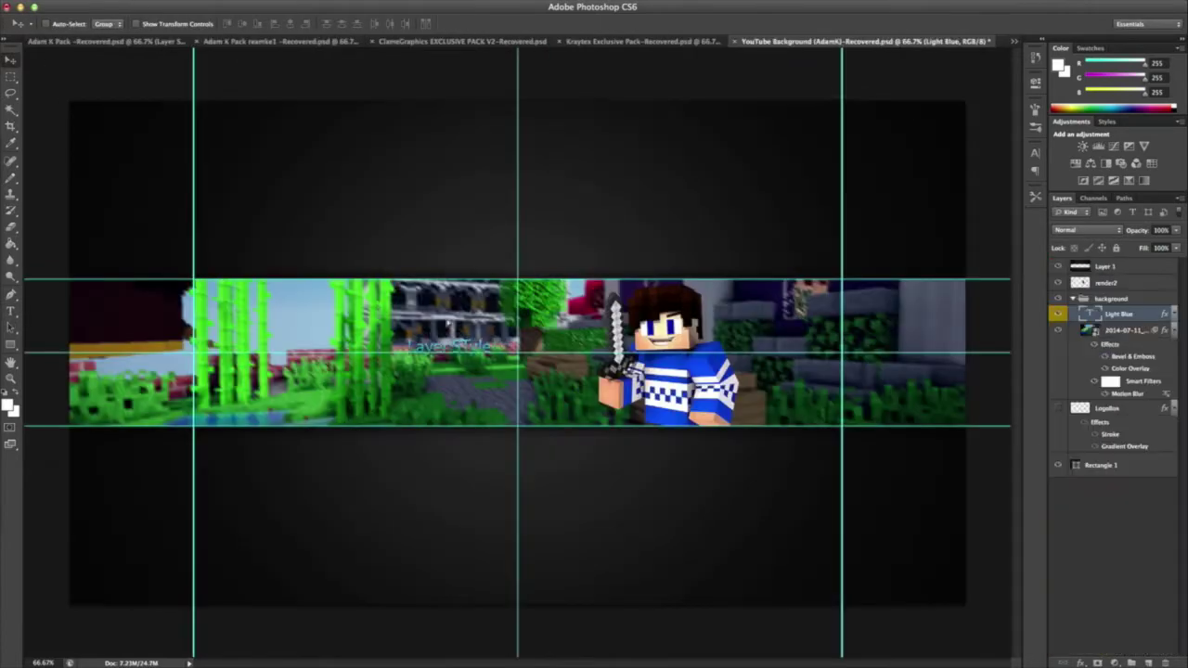
Step: Try several title fonts, including a script font, CRASS and BEAT IT
left_click(85, 24)
scroll(186, 307, "down", 5)
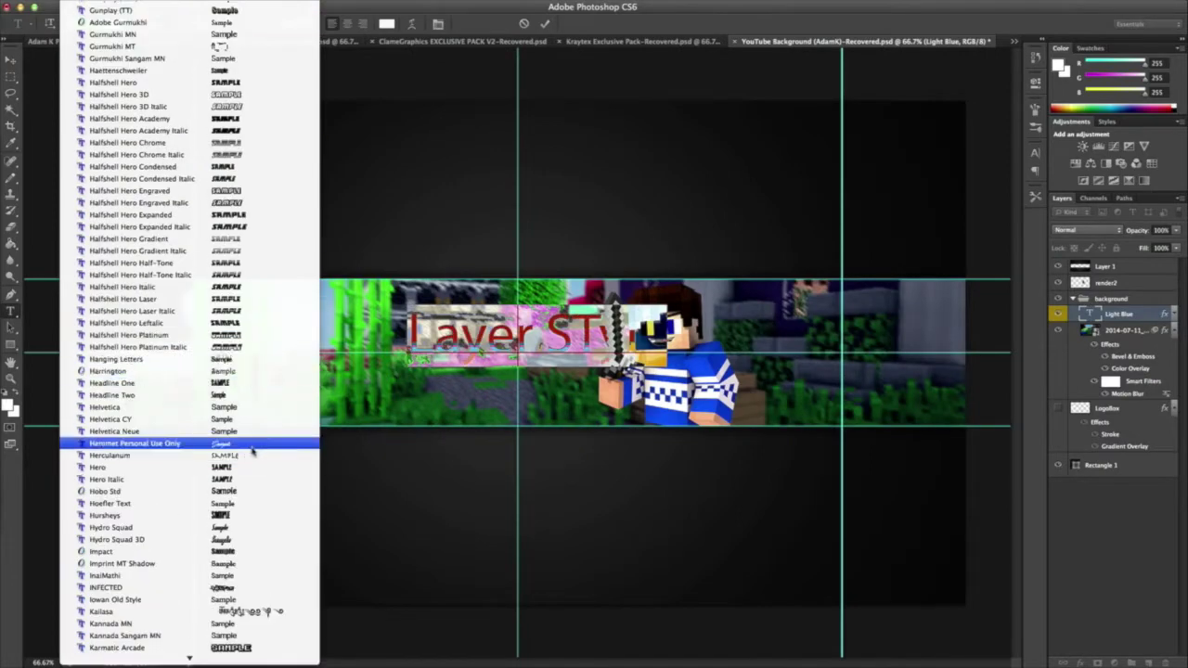
left_click(170, 231)
left_click(86, 24)
left_click(159, 299)
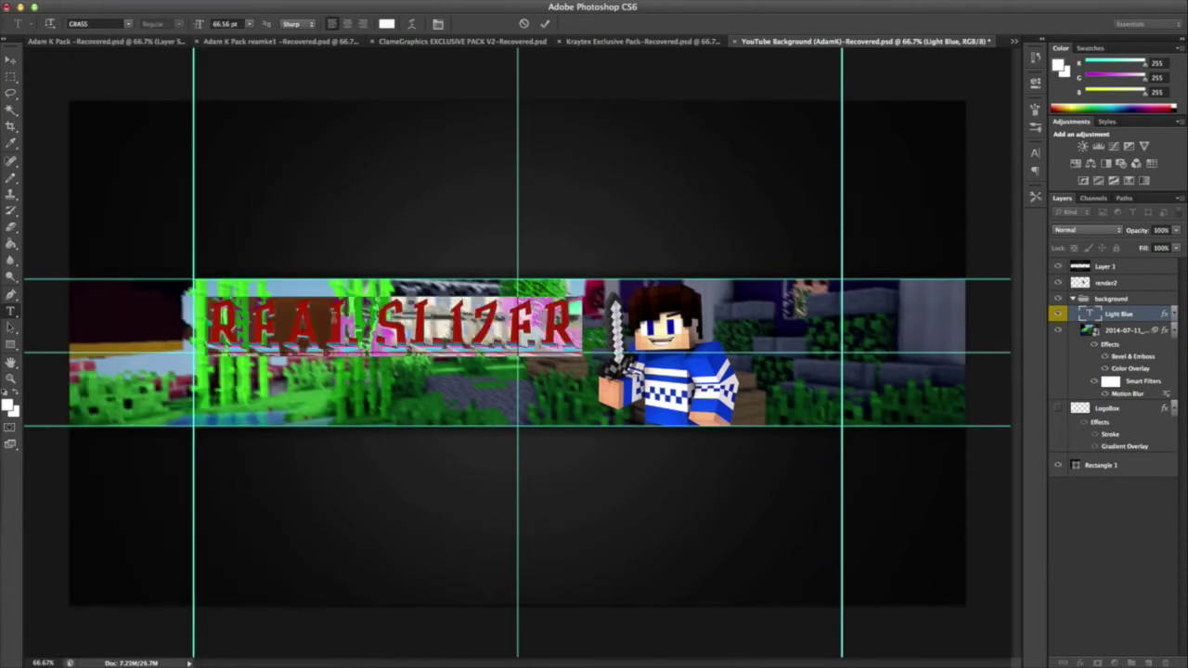
scroll(93, 23, "down", 2)
left_click(127, 23)
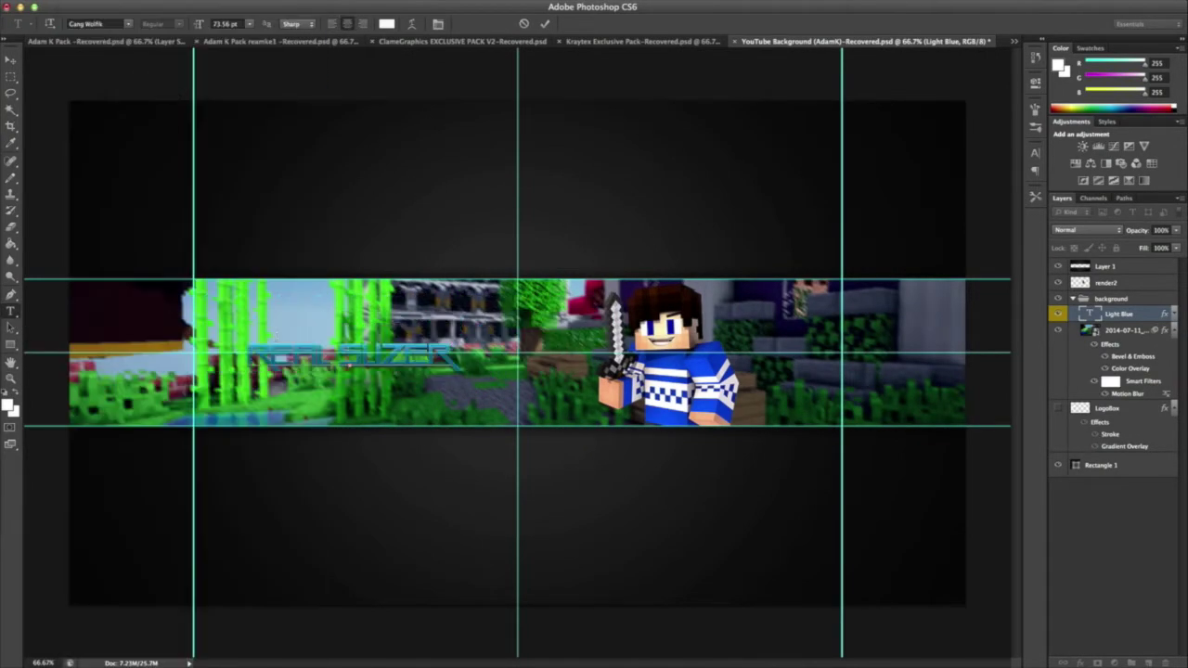
left_click(249, 81)
left_click(127, 23)
left_click(186, 66)
left_click(127, 23)
left_click(140, 29)
Step: Settle the title on the Battleground font after trying Capital Daren and others
key("Down")
left_click(127, 23)
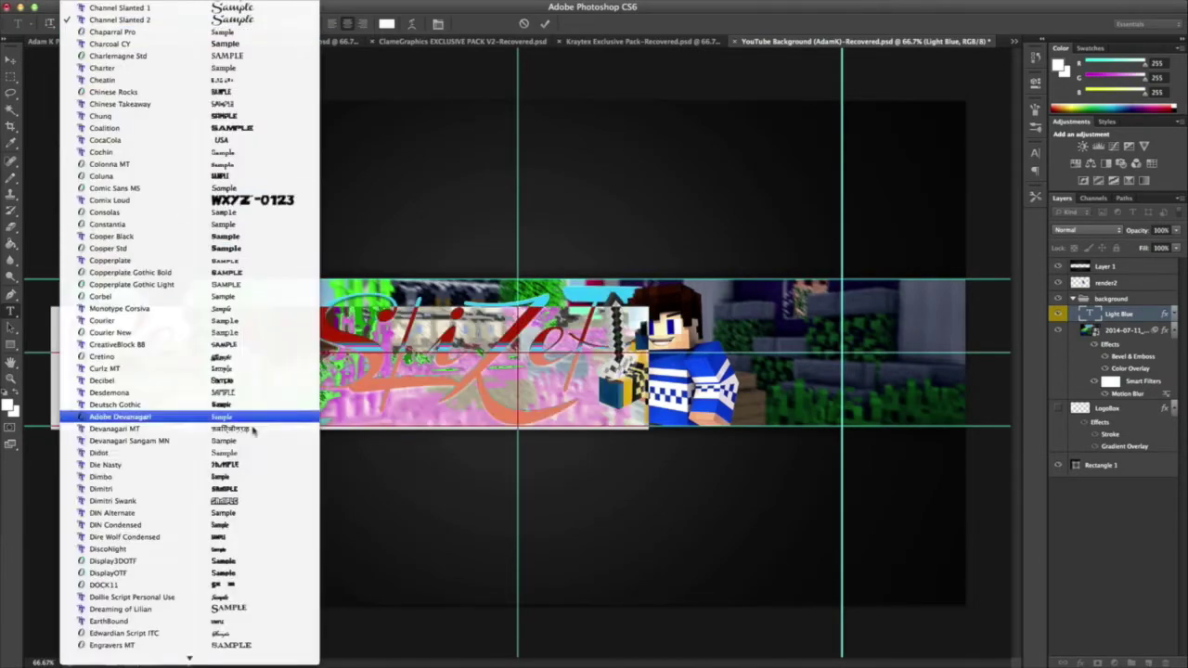
left_click(185, 598)
left_click(127, 23)
scroll(255, 281, "up", 10)
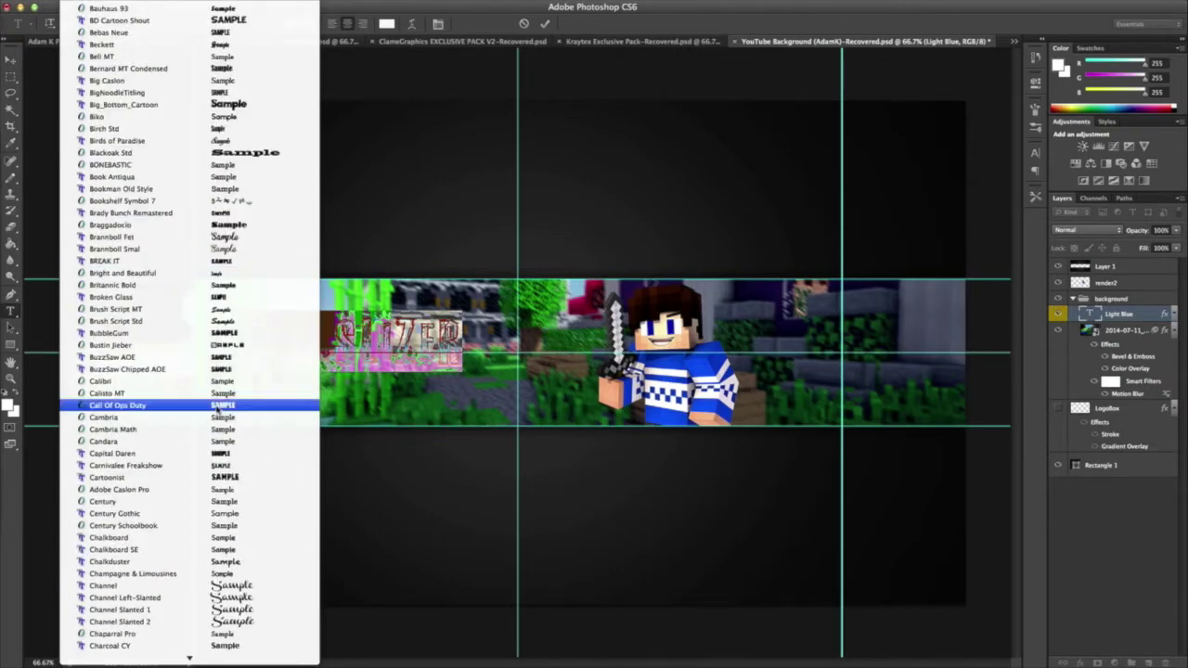
left_click(139, 45)
left_click(10, 58)
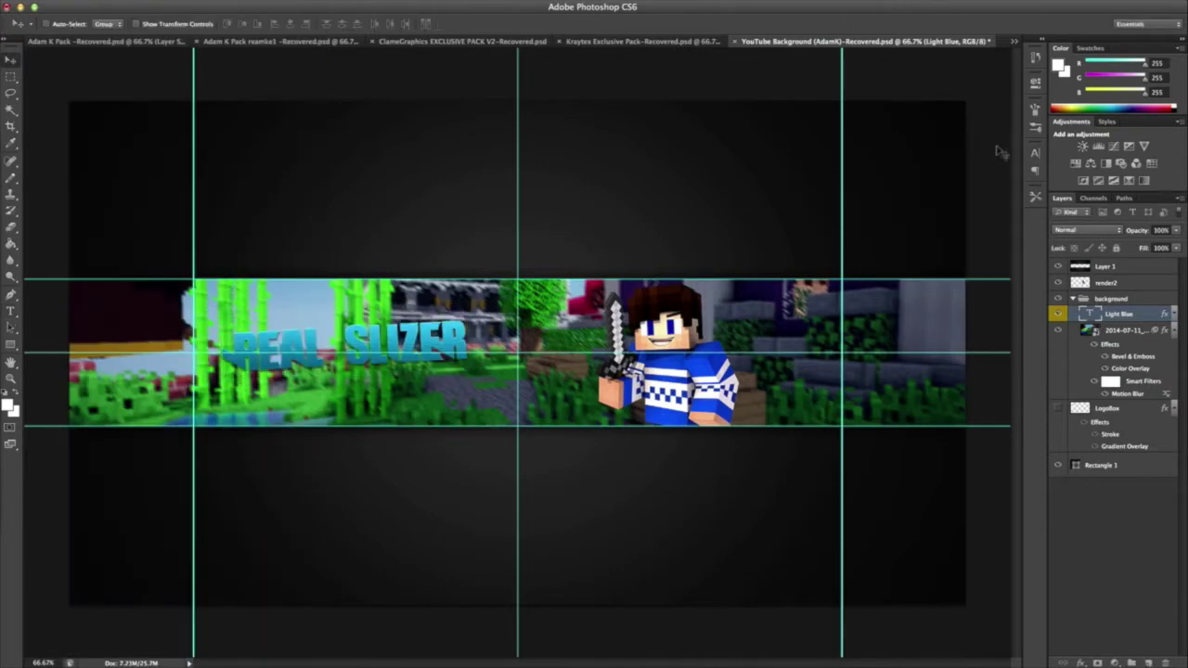
Step: Add a stroke to the title, commit its tilt, and move the render2 character slightly left
double_click(1125, 315)
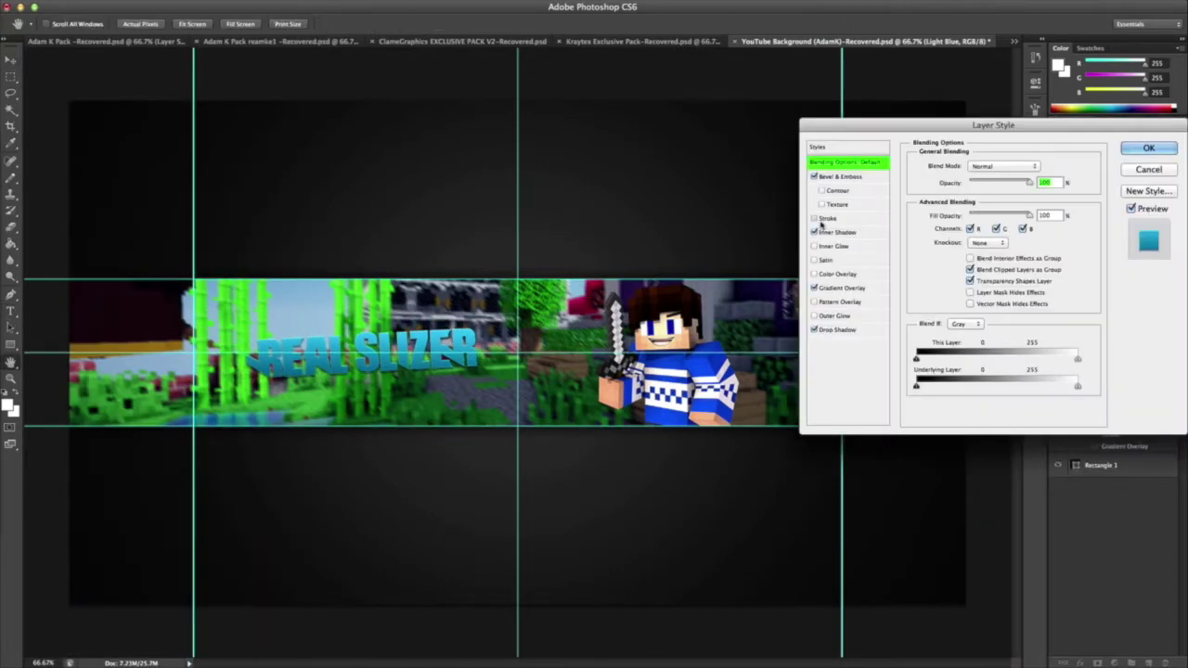
key("Return")
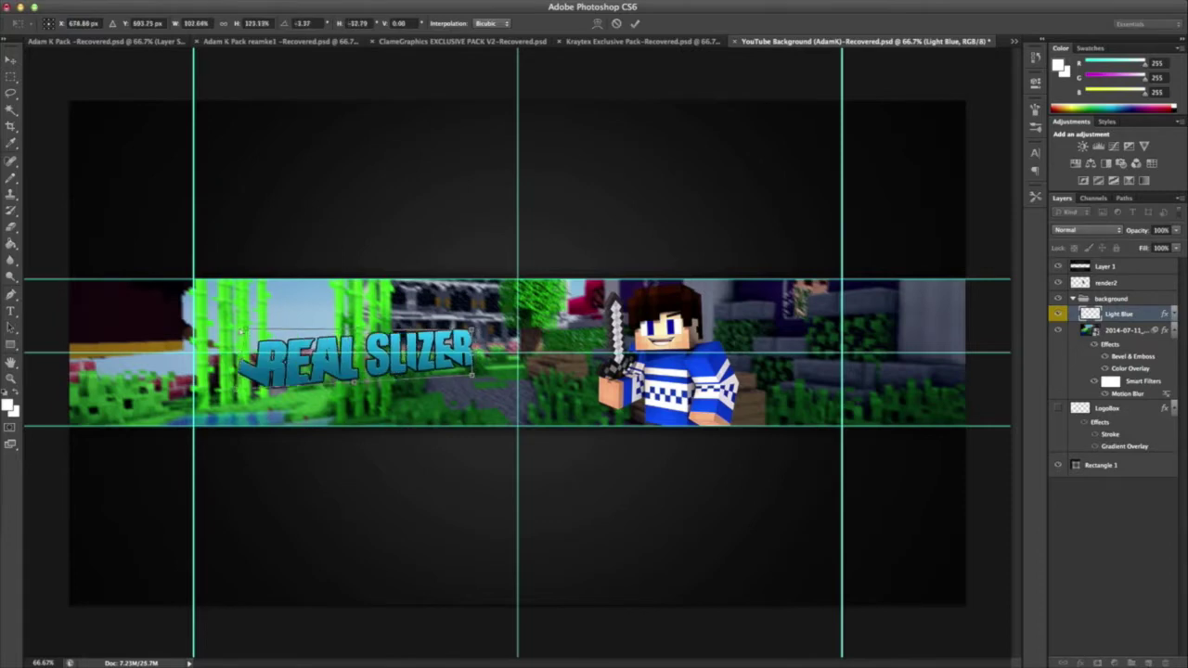
key("Return")
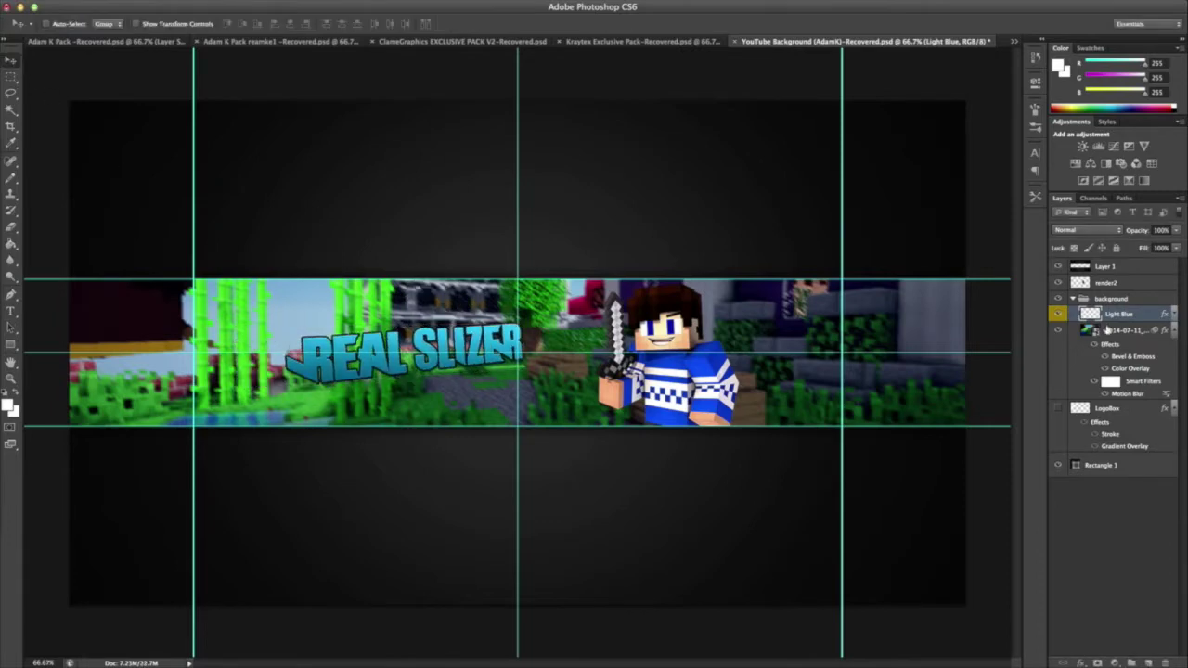
left_click(1105, 282)
left_click_drag(668, 362, 631, 362)
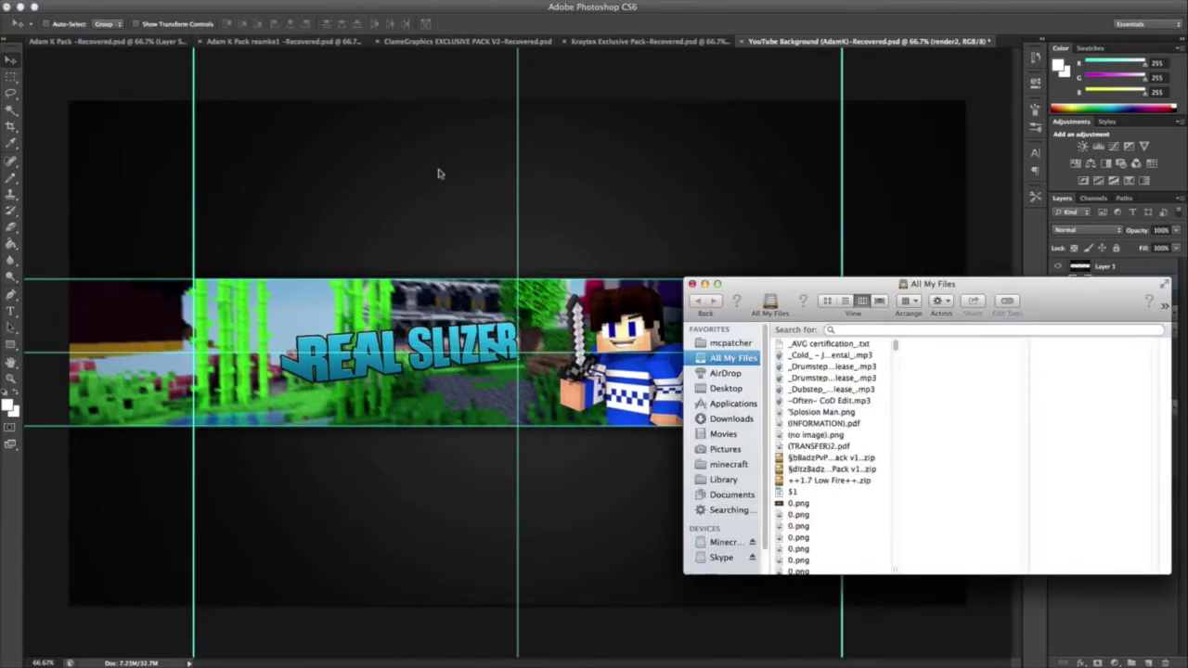
Step: Place the second character render from the 'renders for photoshop' folder, scaled down beside the first
left_click(723, 403)
left_click(467, 357)
double_click(891, 473)
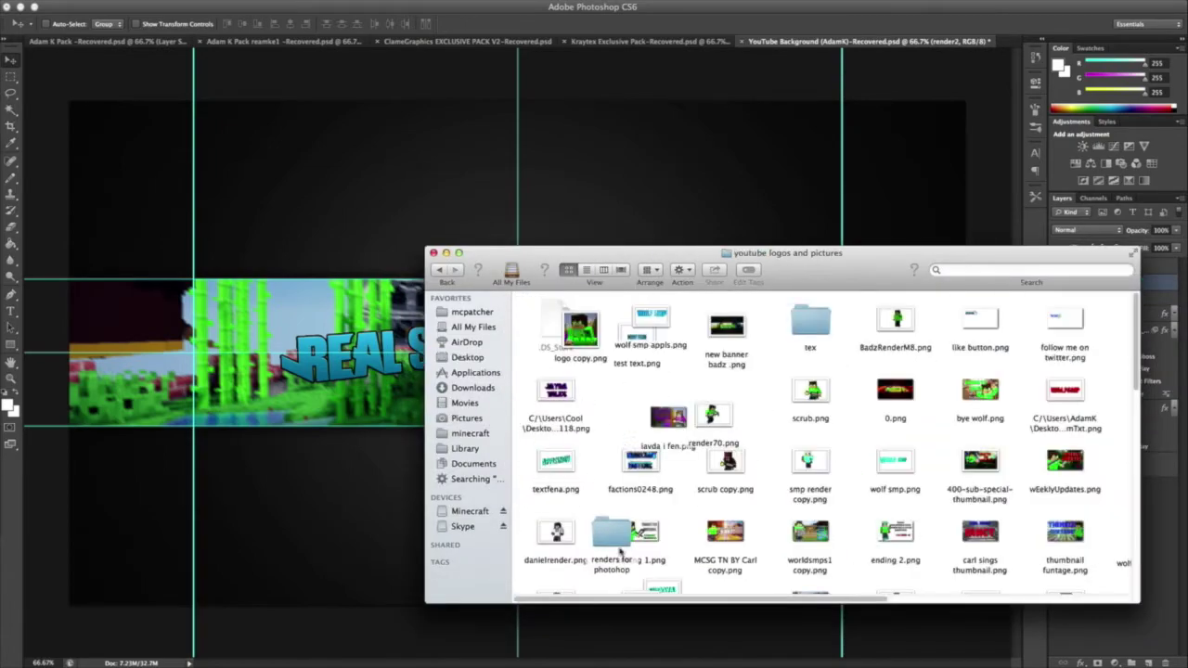
left_click_drag(895, 390, 520, 371)
left_click_drag(965, 100, 822, 295)
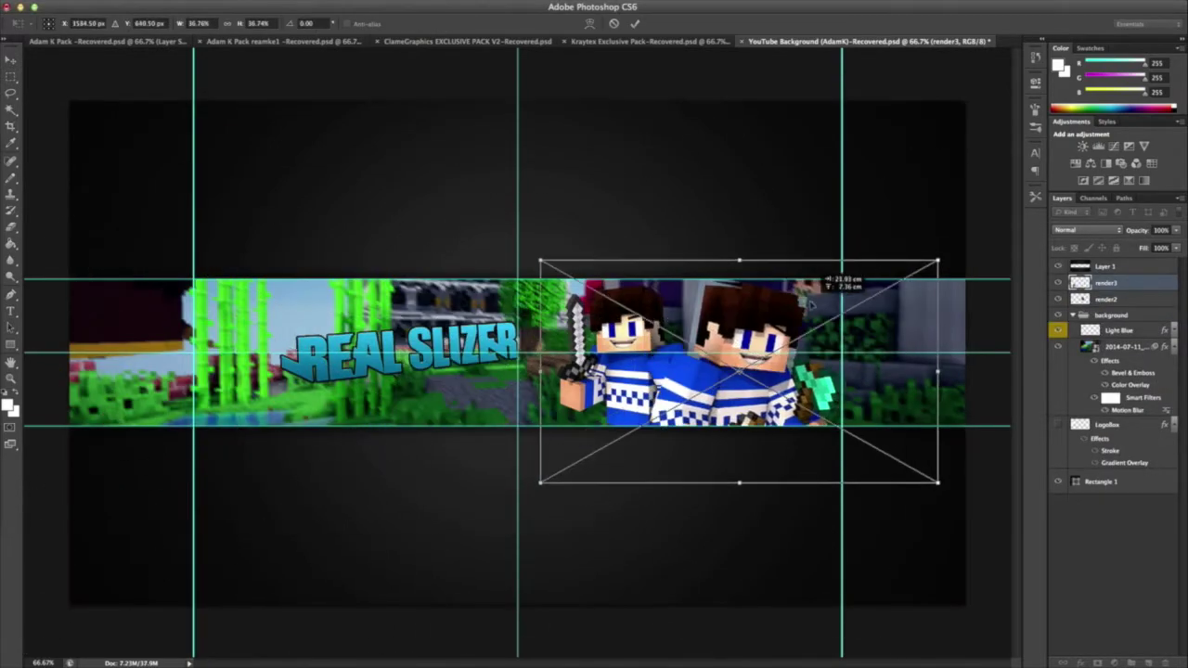
key("Return")
Step: Clear the selection and group the two character layers together
scroll(879, 352, "up", 1)
scroll(878, 352, "up", 1)
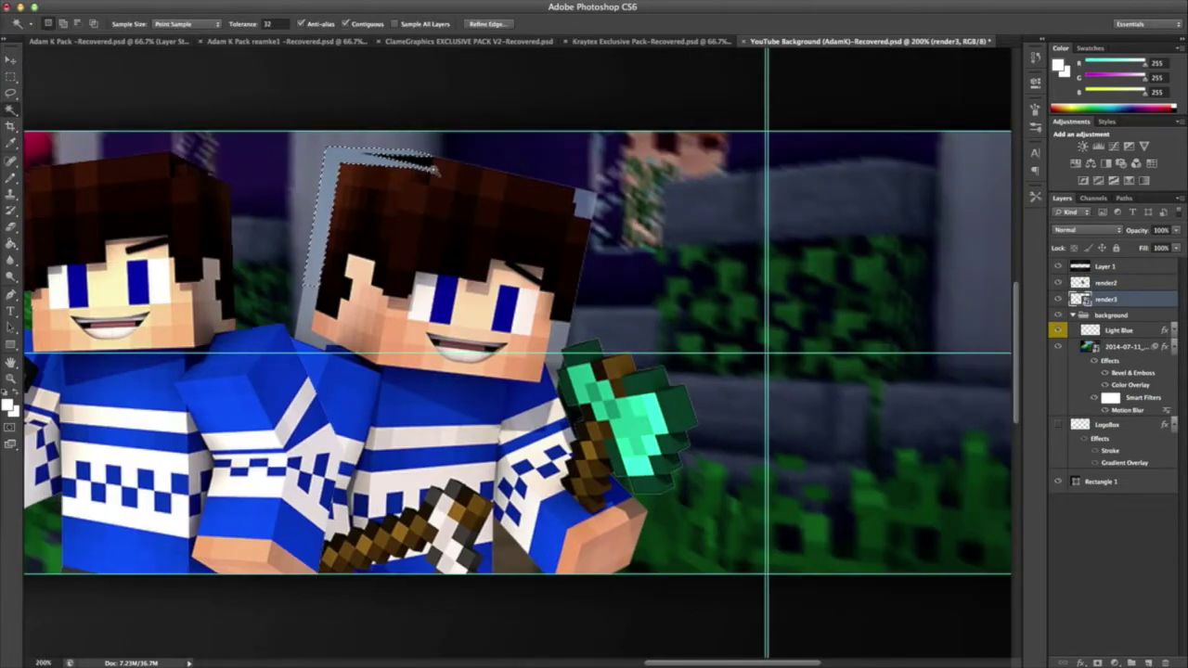
key("v")
key("ctrl+d")
key("ctrl+g")
right_click(1088, 290)
left_click(1084, 287)
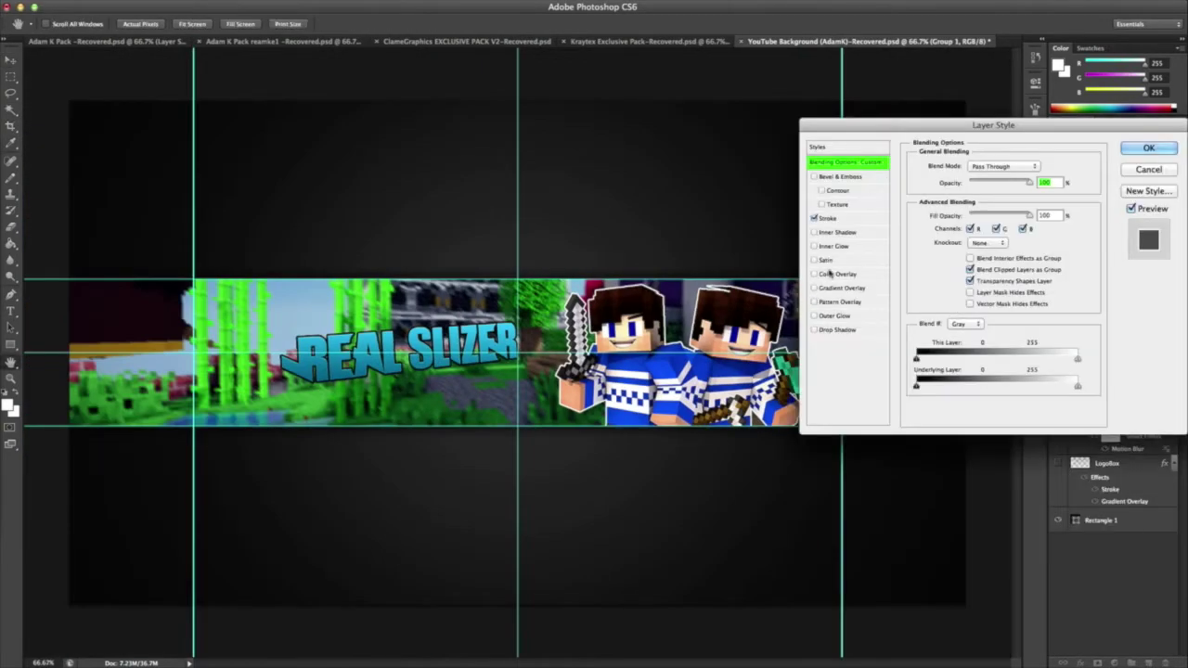
Step: Give the character group a colour overlay at about 10% opacity
left_click(830, 274)
left_click(1040, 166)
key("Return")
left_click_drag(1012, 183, 958, 182)
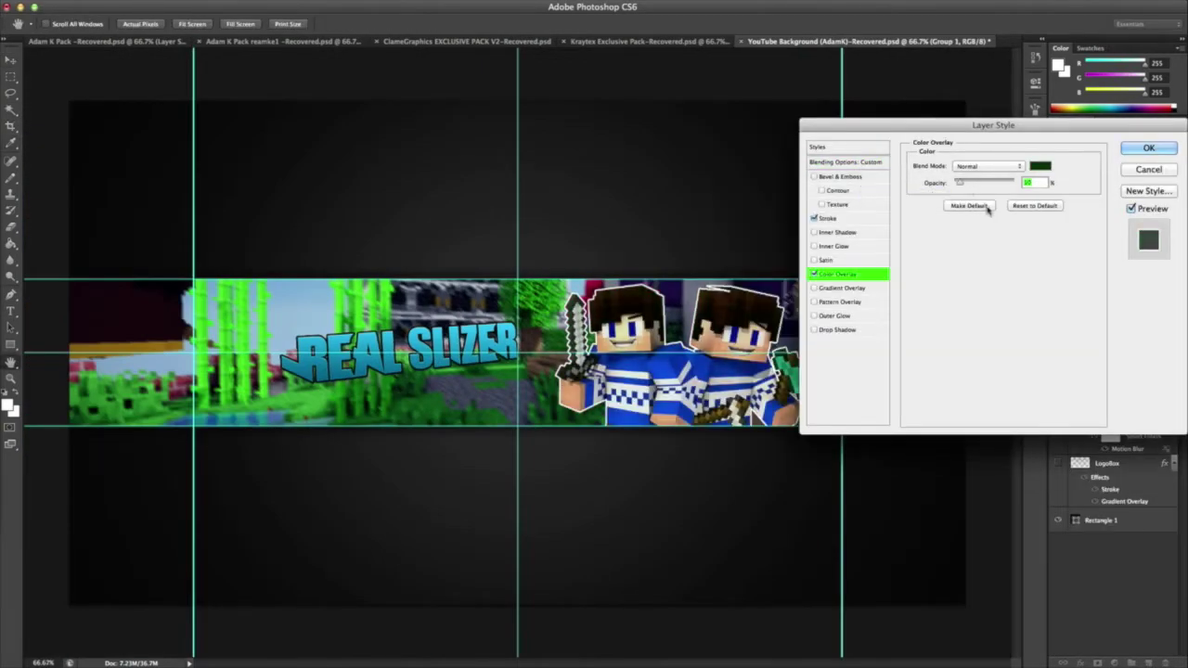
key("Return")
Step: Duplicate the character group and expand the copy to reach its render2 layer
key("ctrl+j")
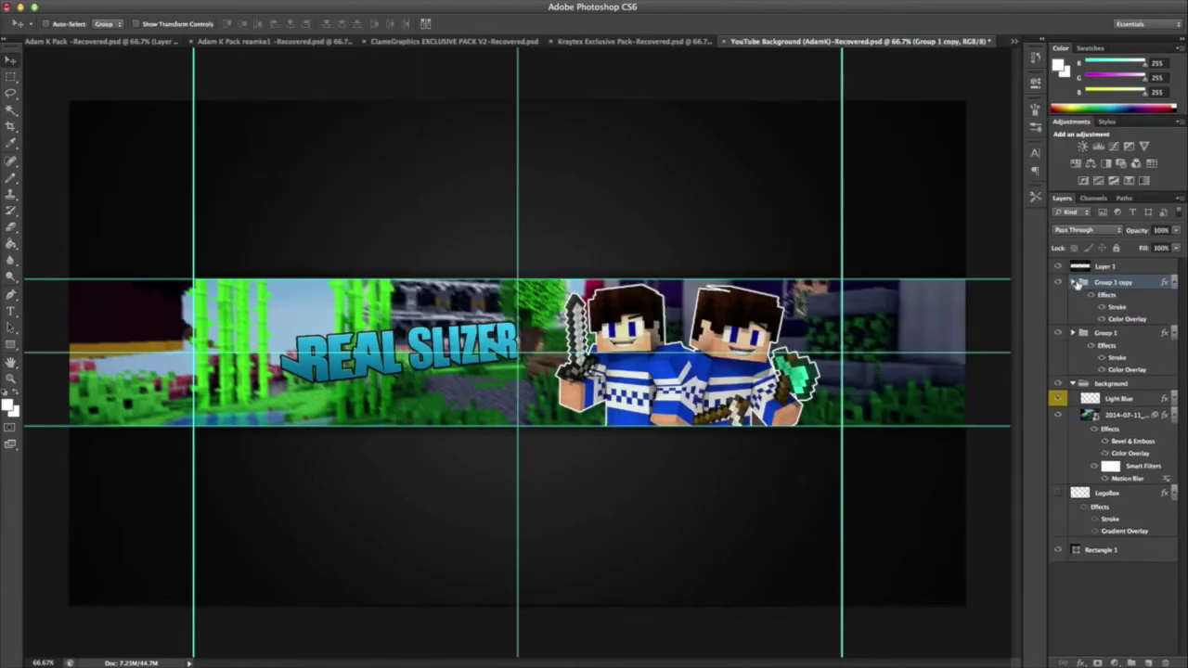
left_click(1073, 282)
left_click(1113, 383)
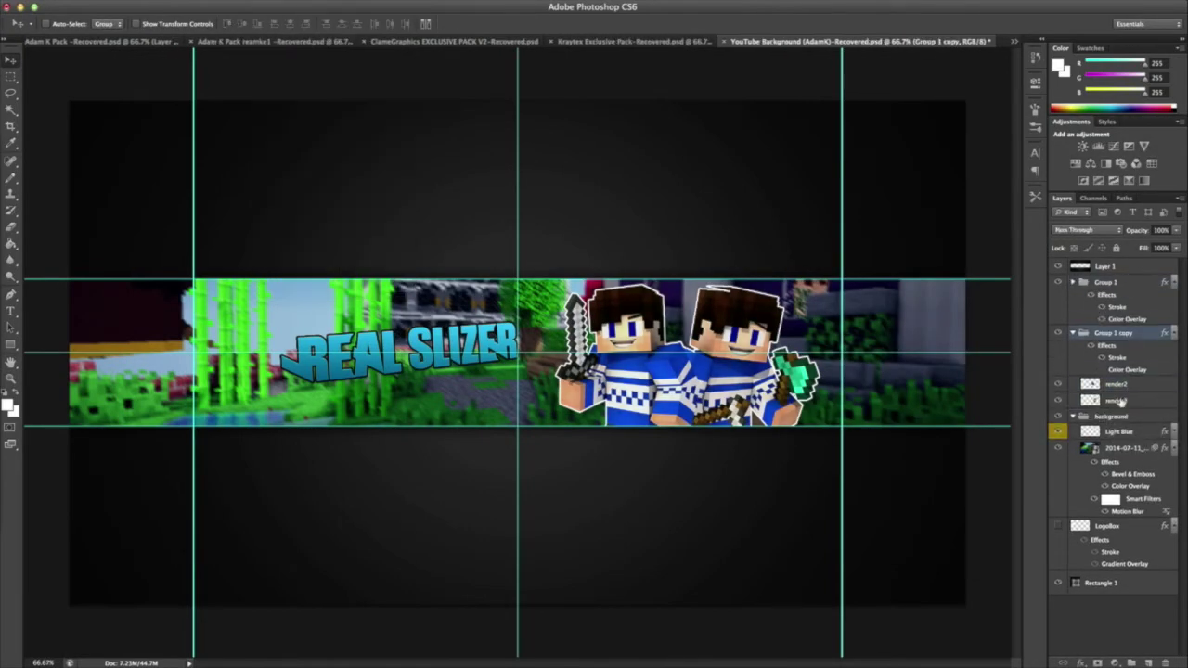
left_click(445, 232)
left_click(626, 220)
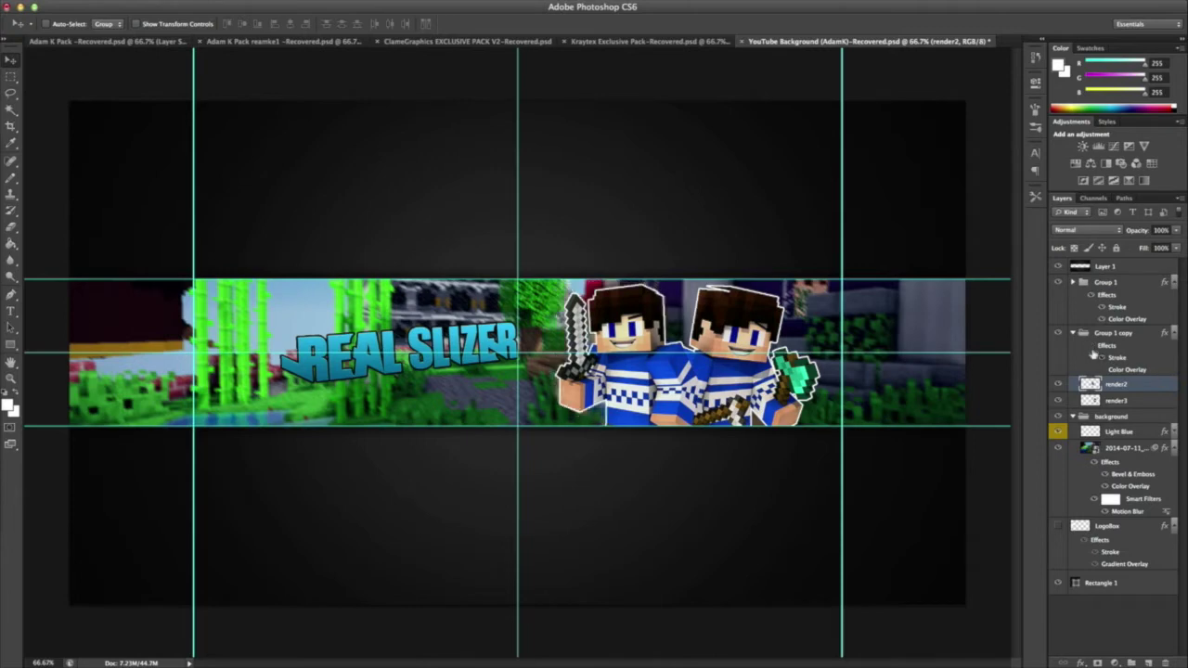
Step: Try a motion blur on render3 but cancel it, then fold up the character and background groups
left_click(1058, 383)
left_click(1113, 400)
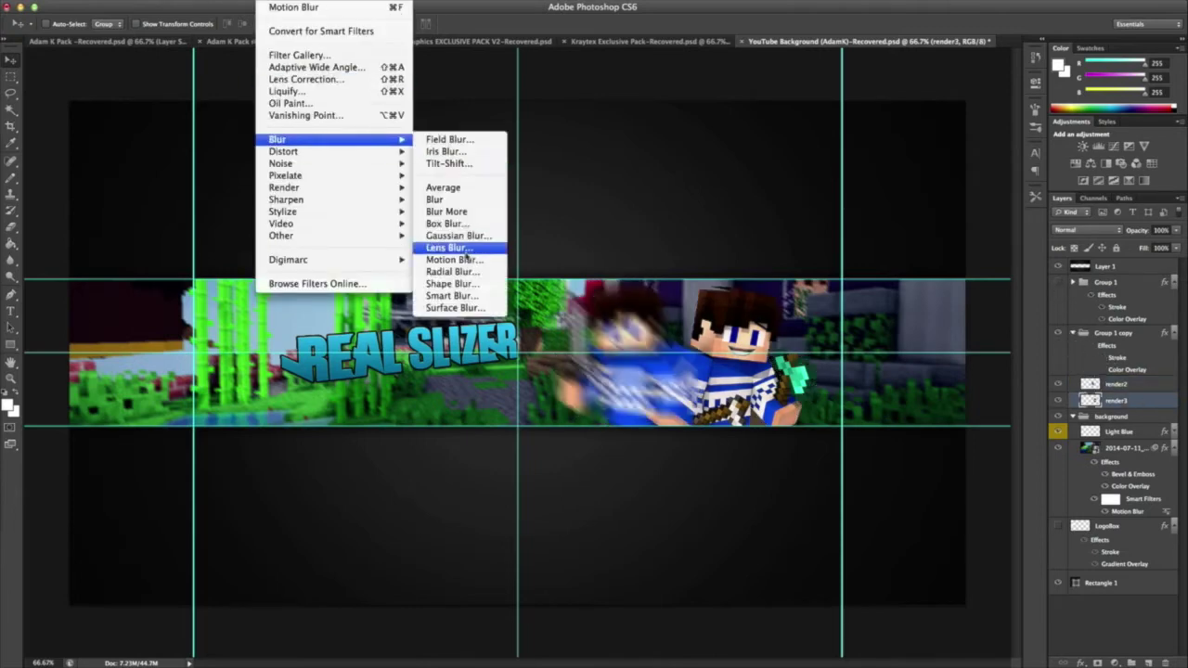
left_click(464, 247)
left_click(635, 223)
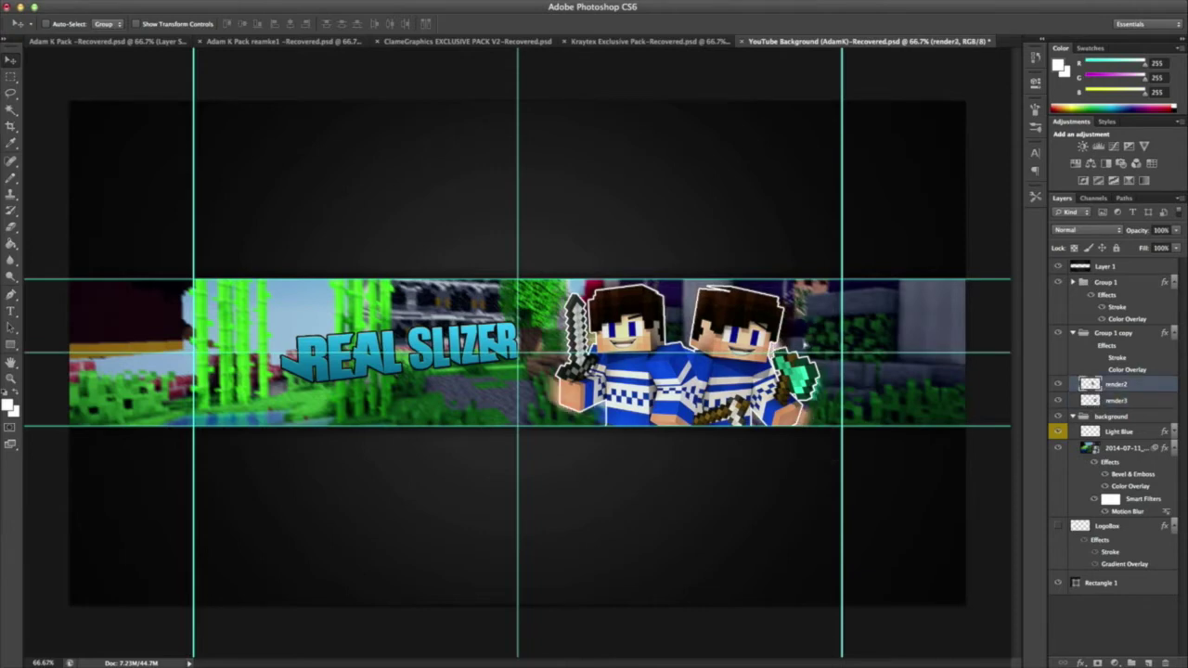
left_click(1073, 333)
left_click(1073, 383)
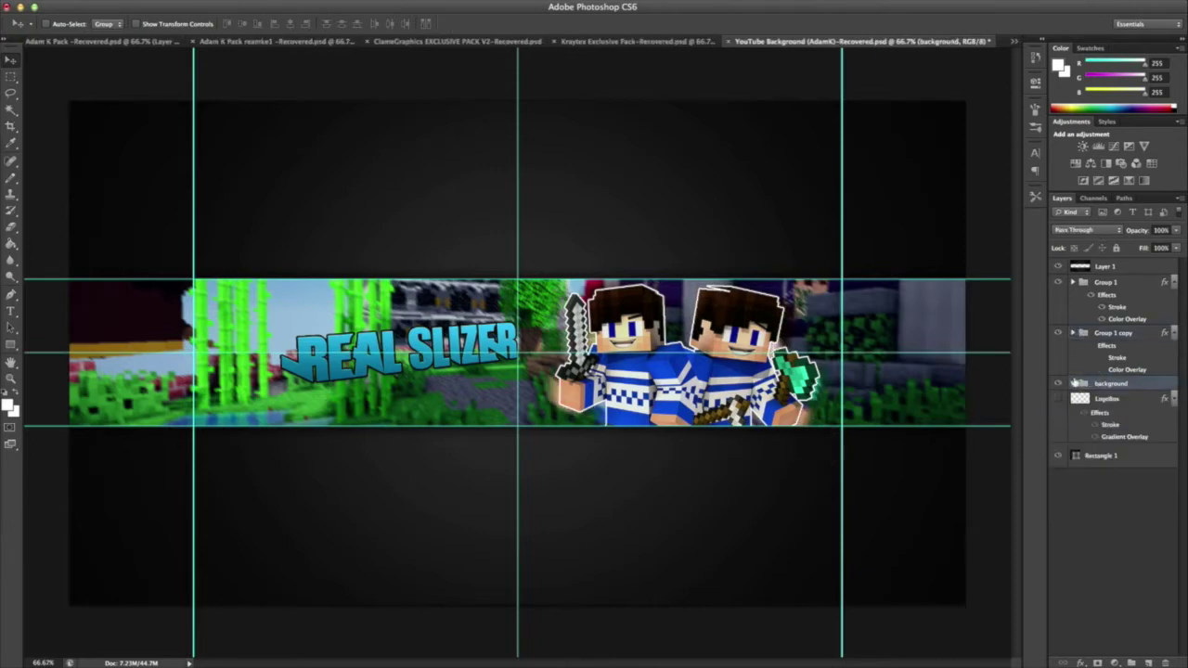
Step: Move Light Blue above Group 1 copy, duplicate it, and motion-blur the copy (-41°, 38 px)
left_click(1074, 383)
left_click_drag(1109, 399, 1105, 332)
right_click(1065, 318)
key("Return")
key("ctrl+alt+f")
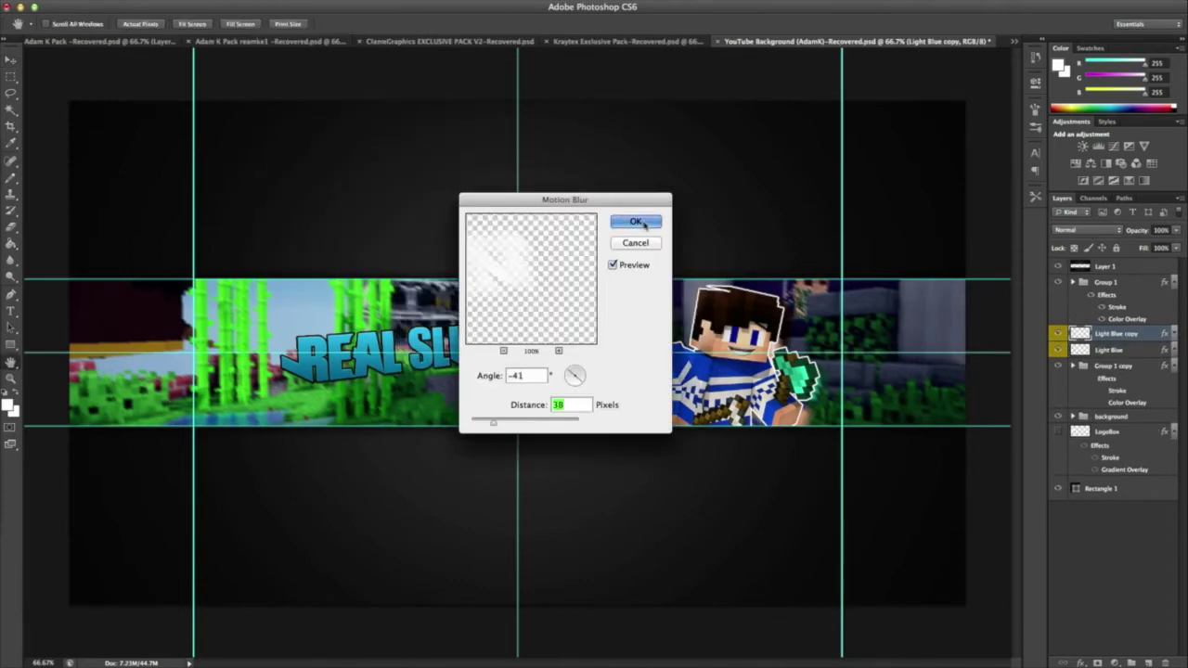
key("Return")
Step: Adjust the blurred copy's blending options and shift the REAL SLIZER title slightly left
right_click(1118, 333)
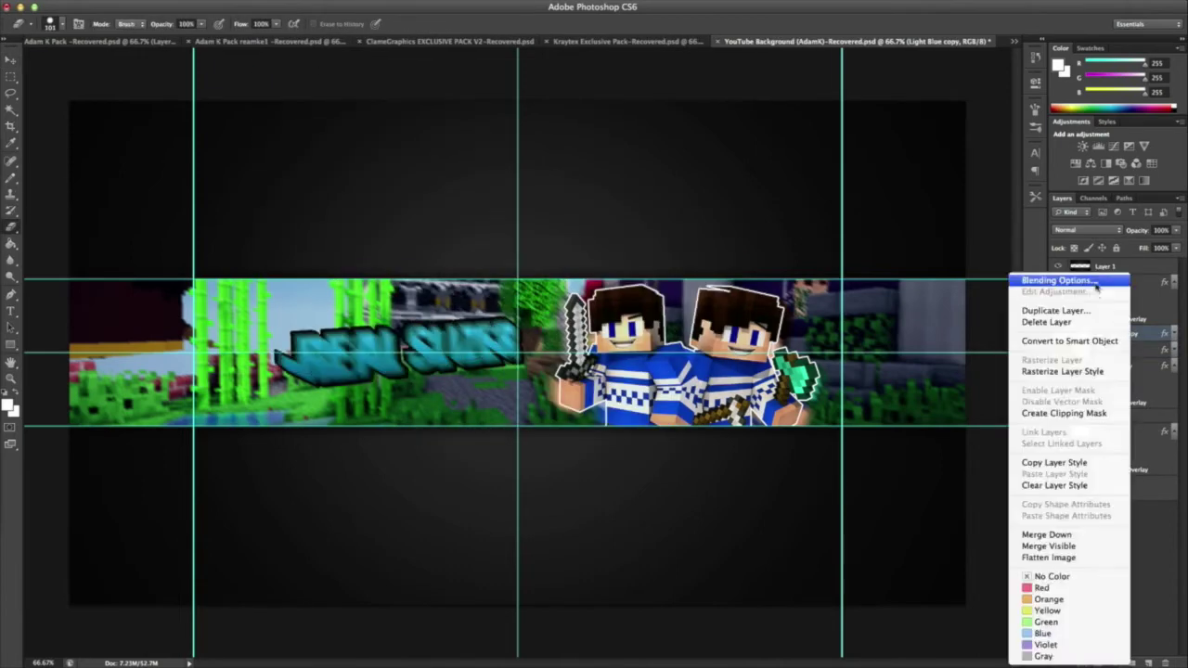
left_click(1030, 278)
left_click(1076, 146)
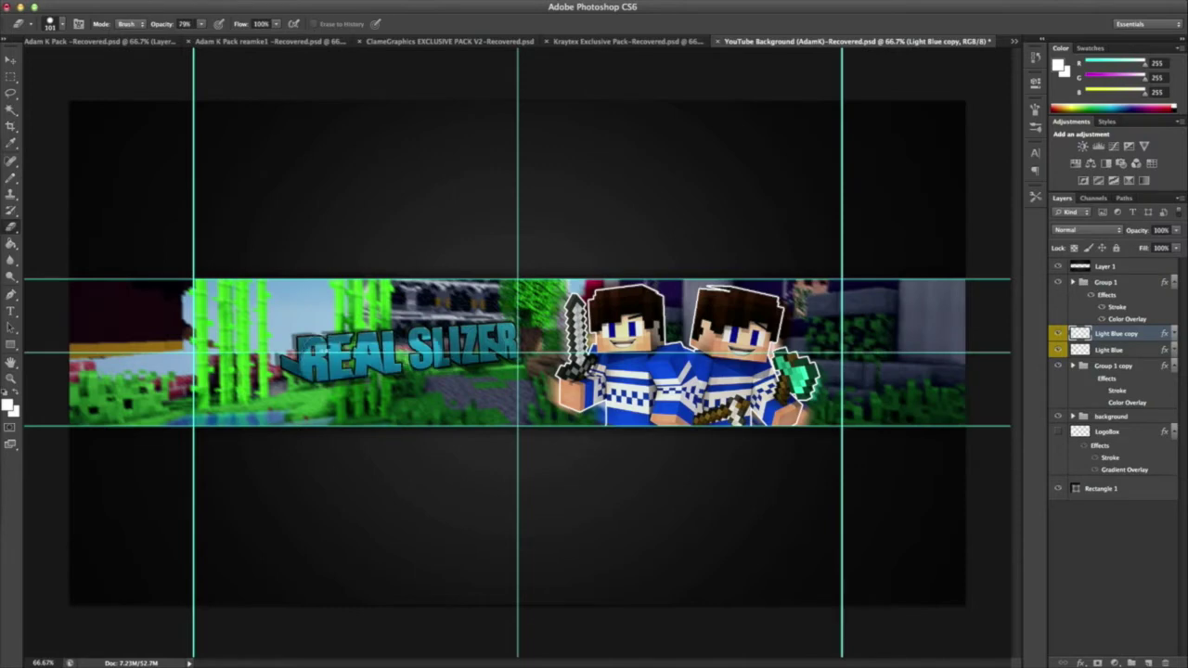
key("Delete")
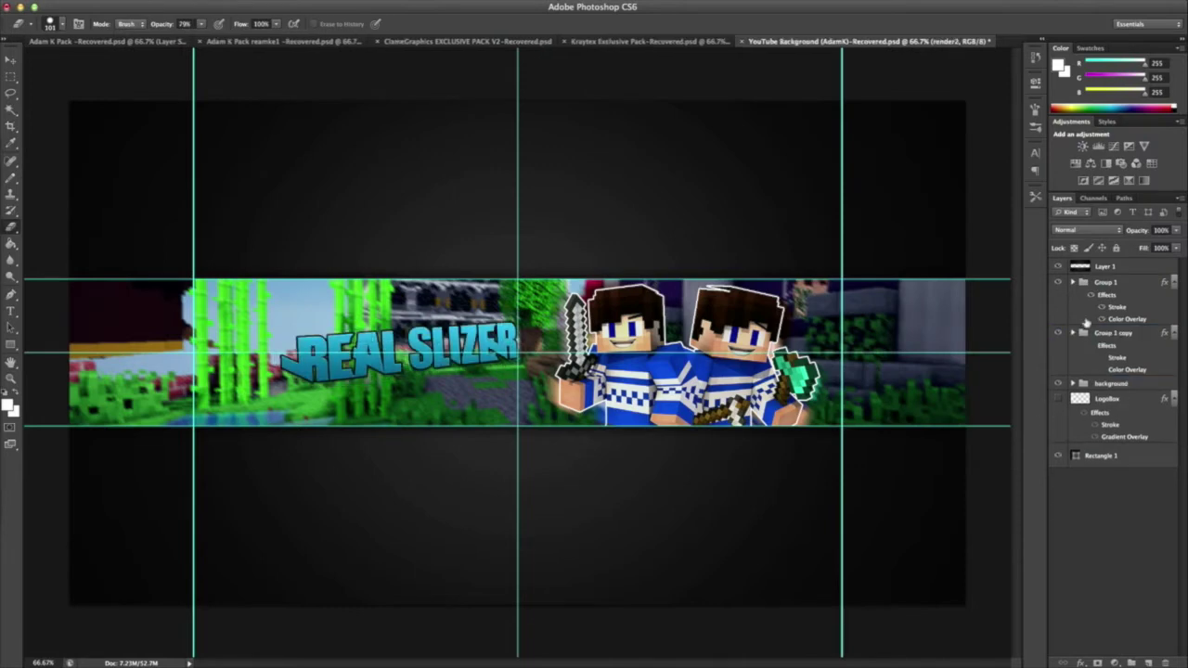
left_click(94, 31)
key("ctrl+z")
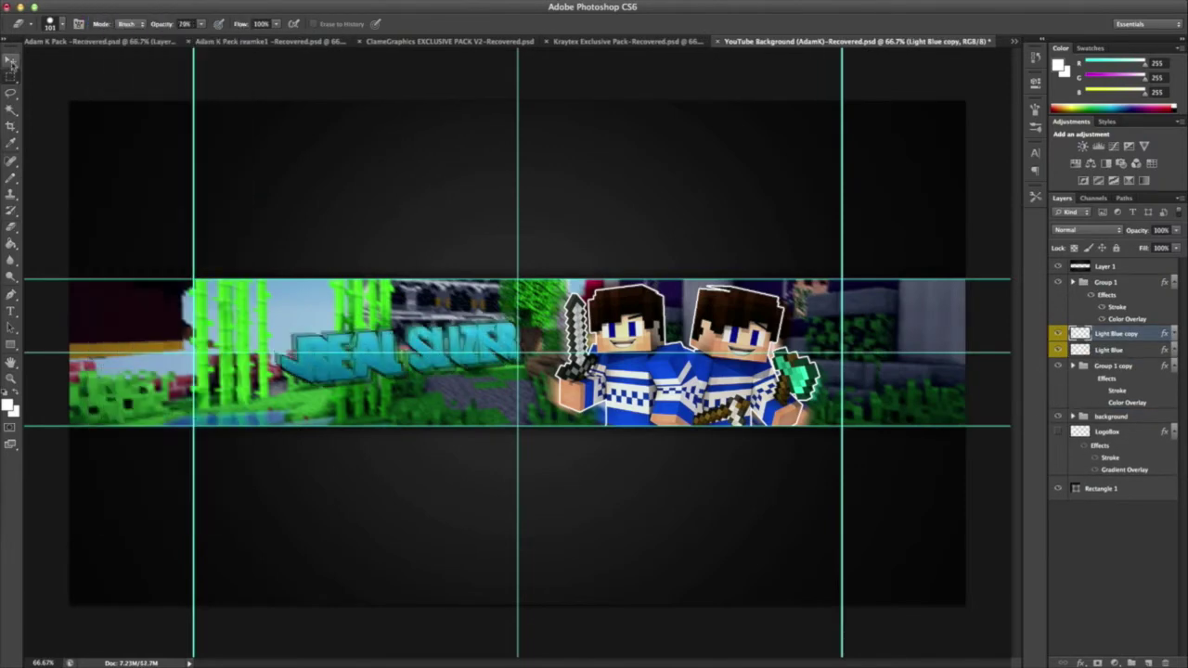
left_click_drag(466, 333, 457, 332)
left_click(450, 40)
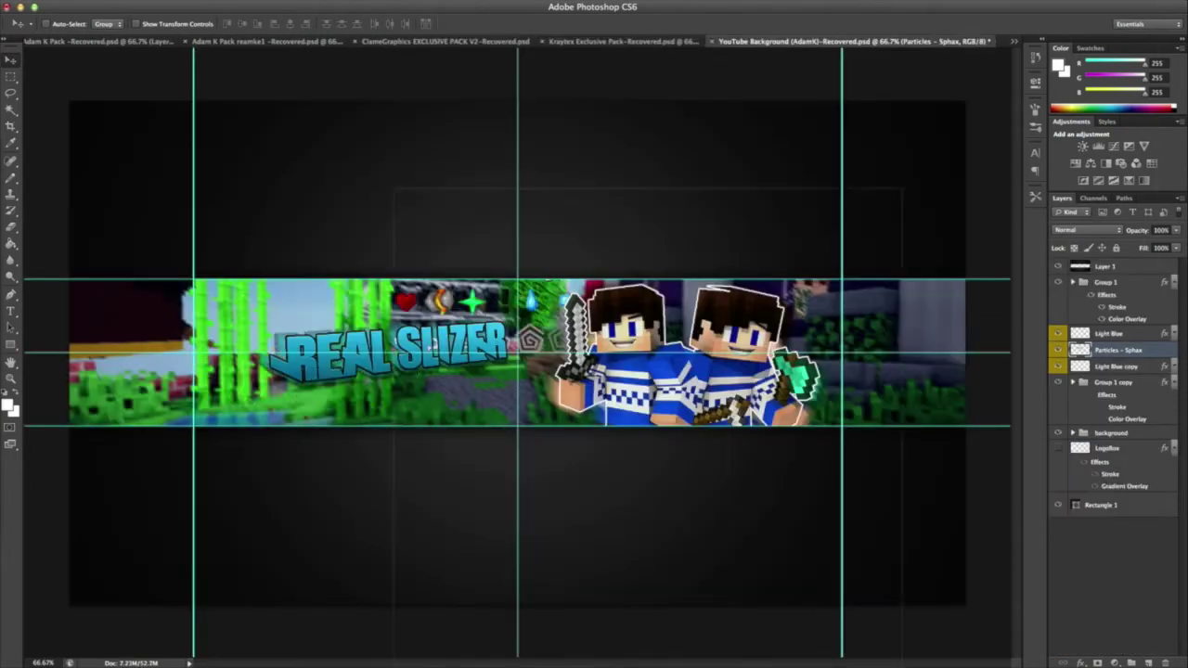
Step: Bring the Sphax particles into the banner and paste single particles, placing a green star below the title
mouse_move(509, 473)
left_mouse_down()
mouse_move(192, 366)
mouse_move(174, 313)
left_mouse_up()
key("m")
left_click(93, 4)
left_click(121, 121)
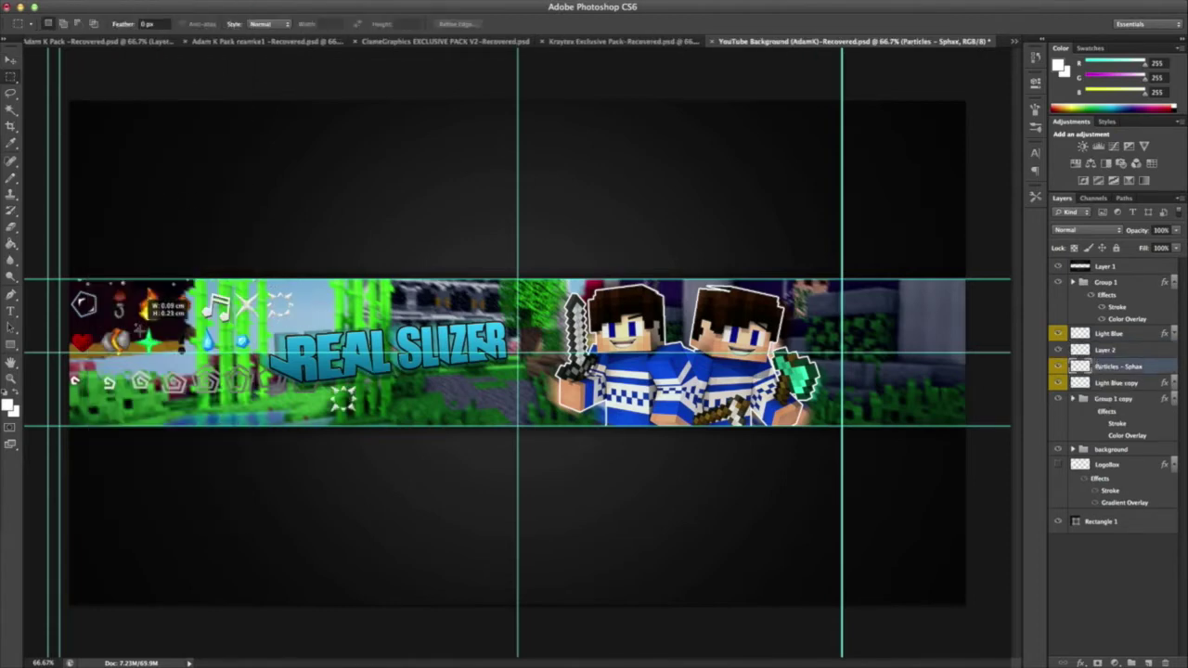
left_click(93, 5)
left_click(120, 114)
key("v")
left_click_drag(162, 315, 455, 362)
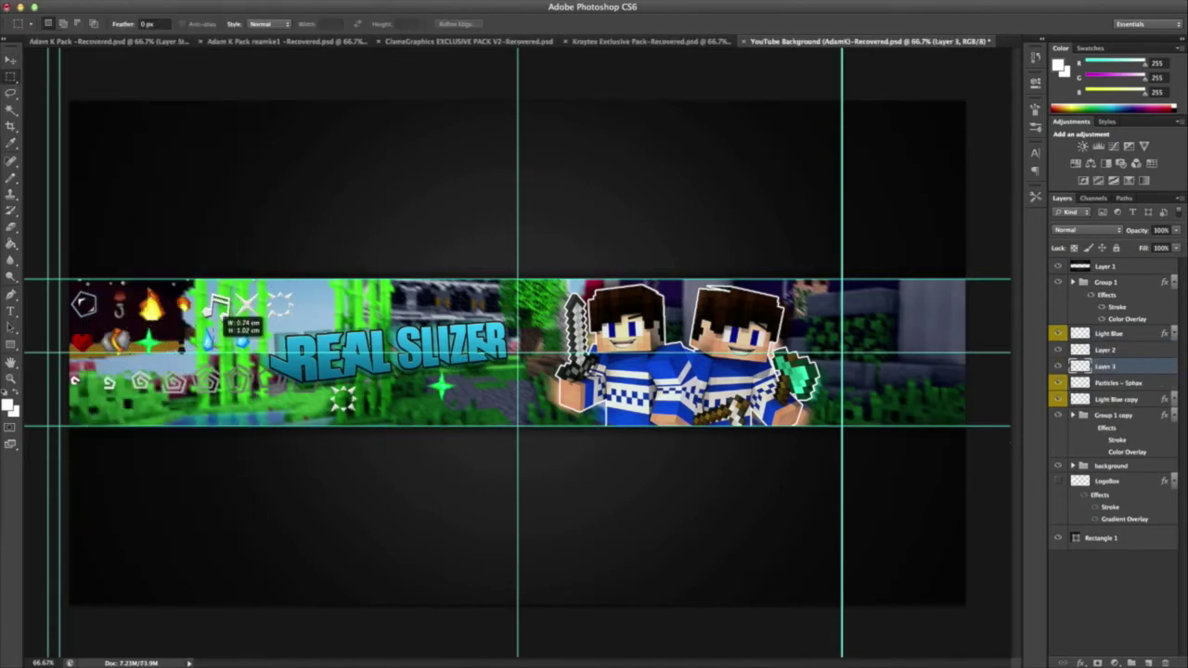
Step: Paste another particle onto Layer 4, resize it and give it a colour overlay
left_click(92, 4)
left_click(121, 111)
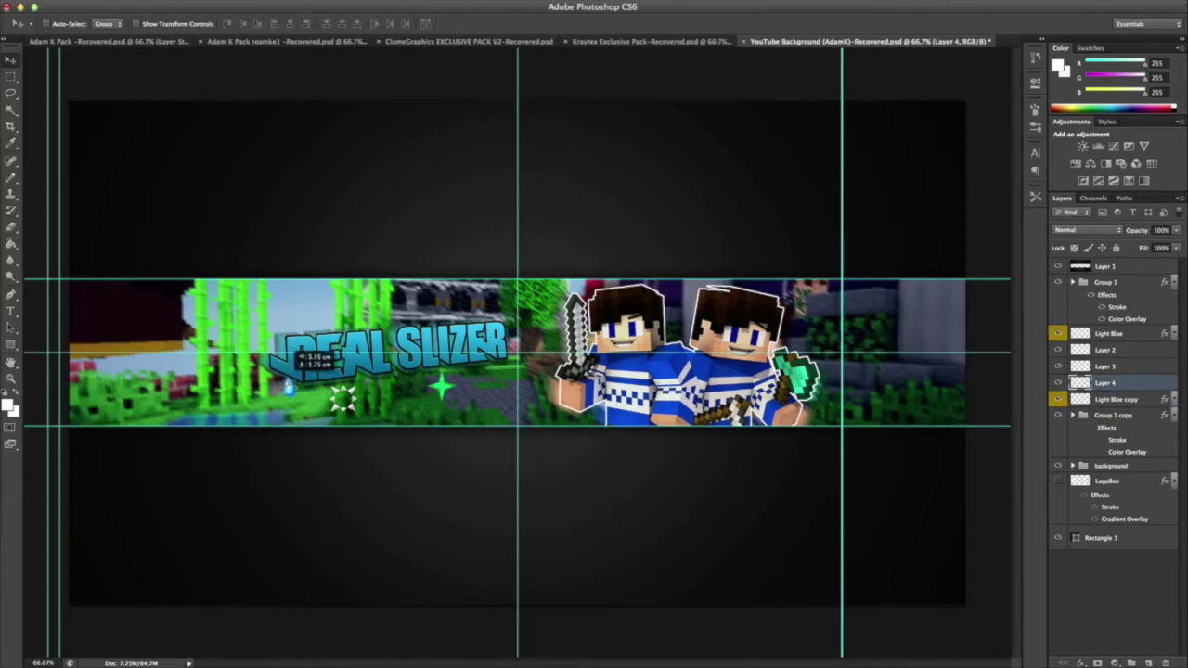
key("ctrl+t")
double_click(1125, 383)
left_click(696, 219)
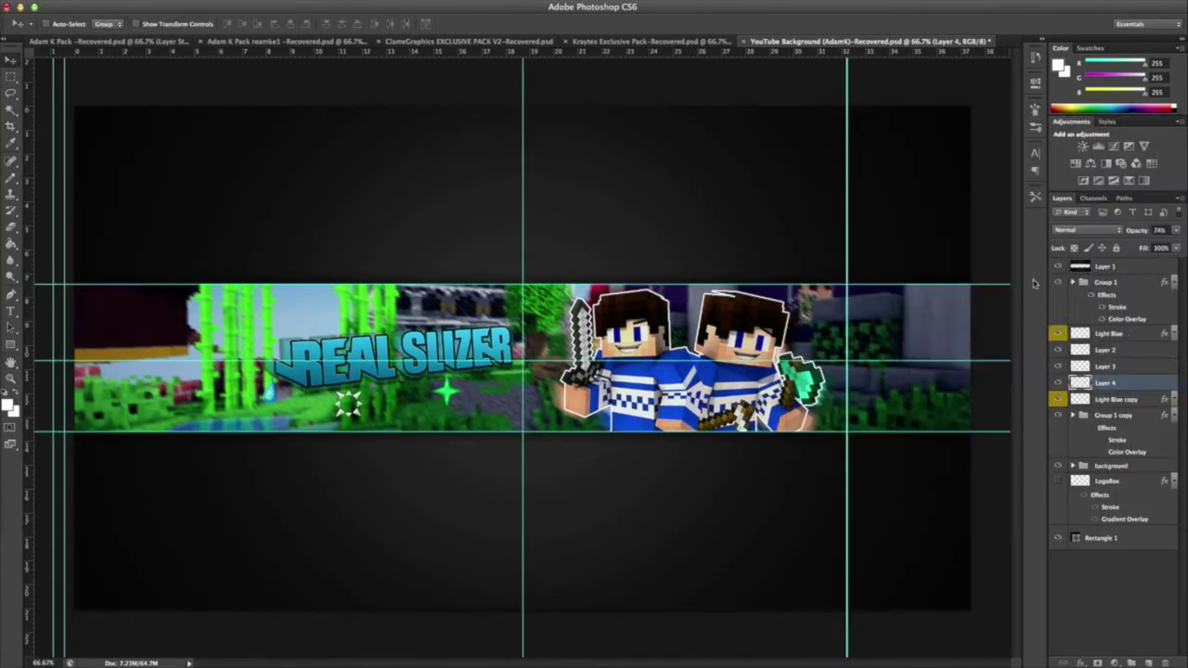
left_click(816, 276)
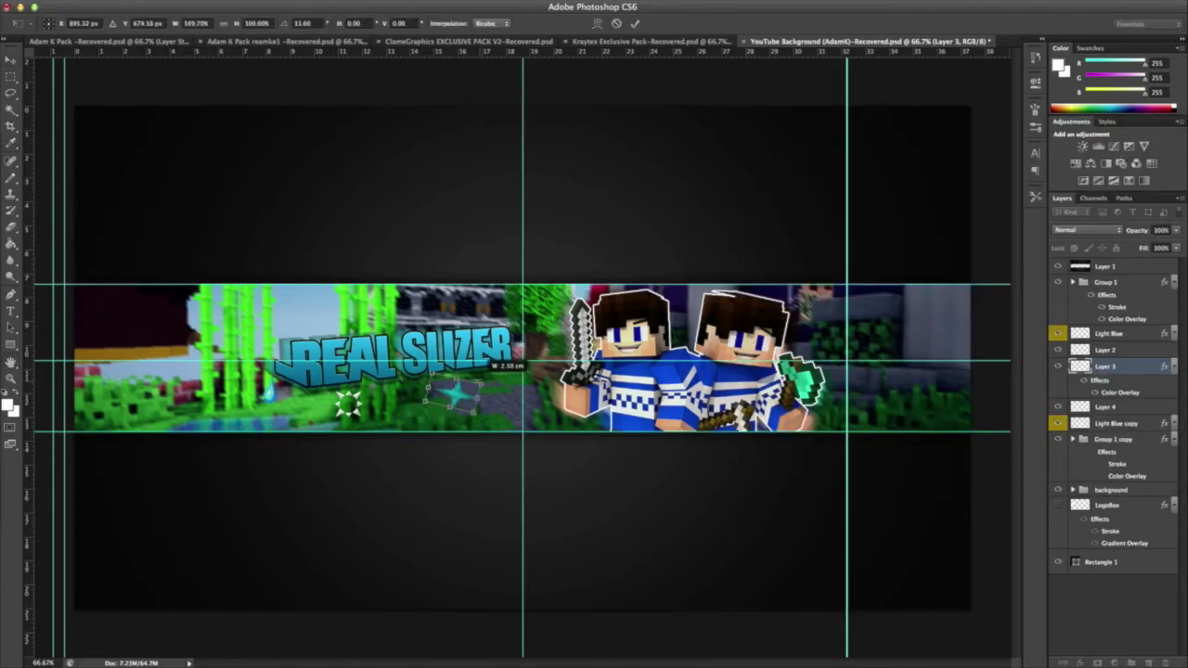
left_click(1105, 350)
Step: Give Layer 2 a blue colour overlay and duplicate it as Layer 2 copy
left_click(679, 207)
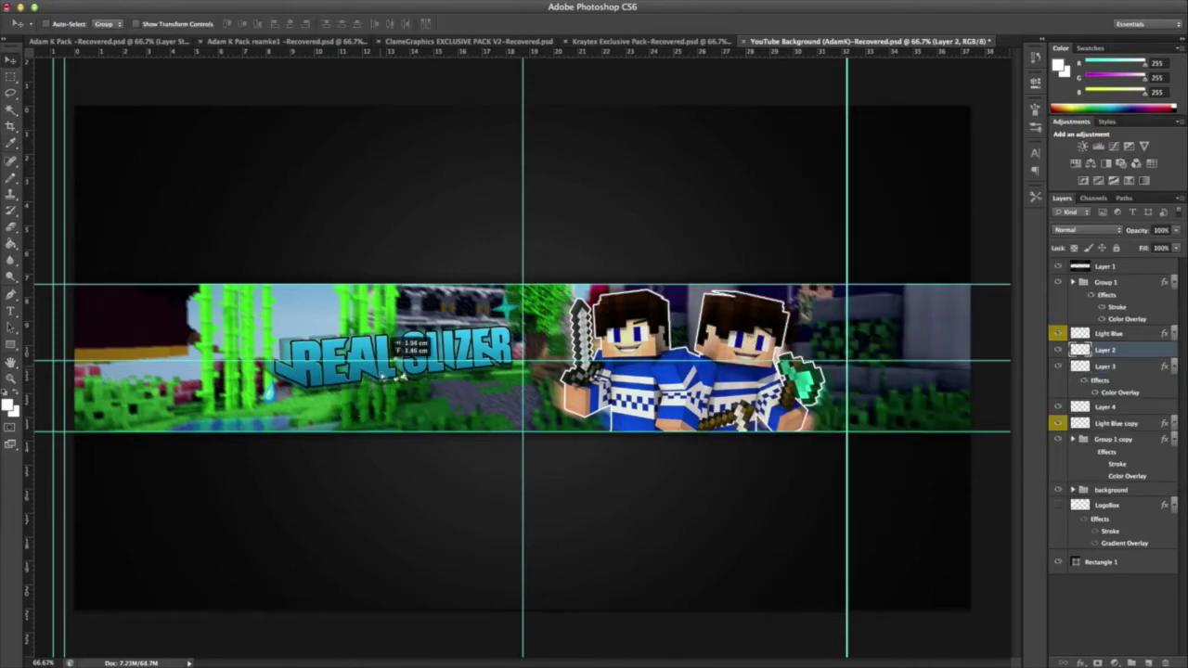
double_click(1132, 350)
left_click(1147, 150)
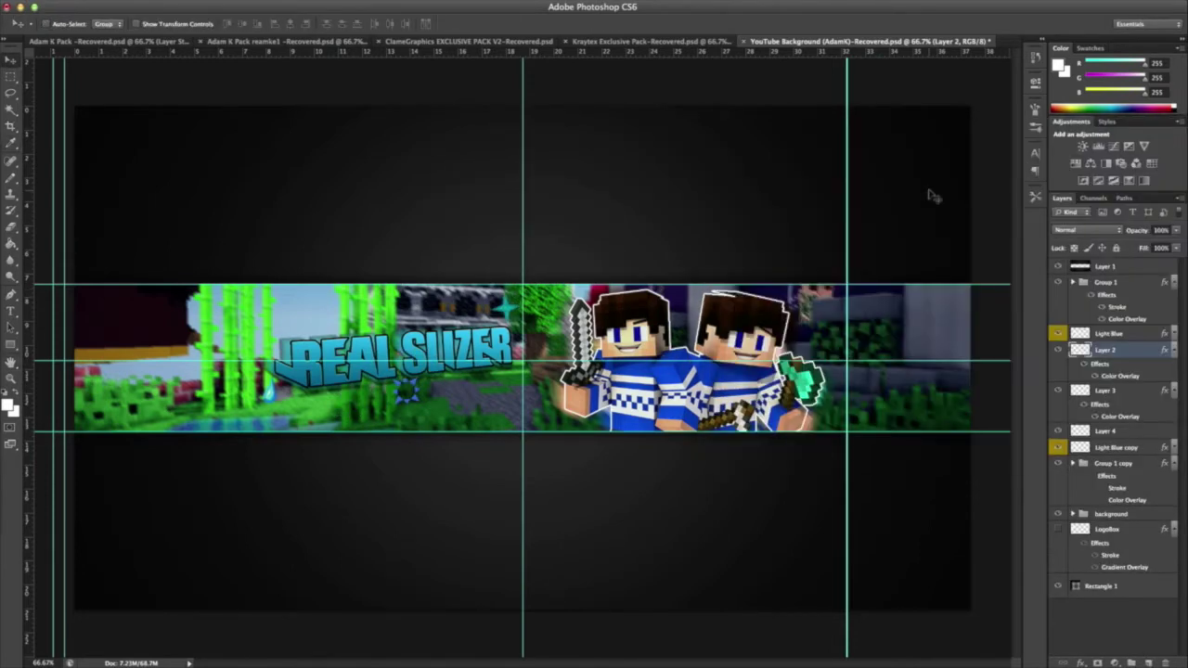
key("ctrl+j")
key("ctrl+Tab")
key("ctrl+Tab")
left_click(901, 41)
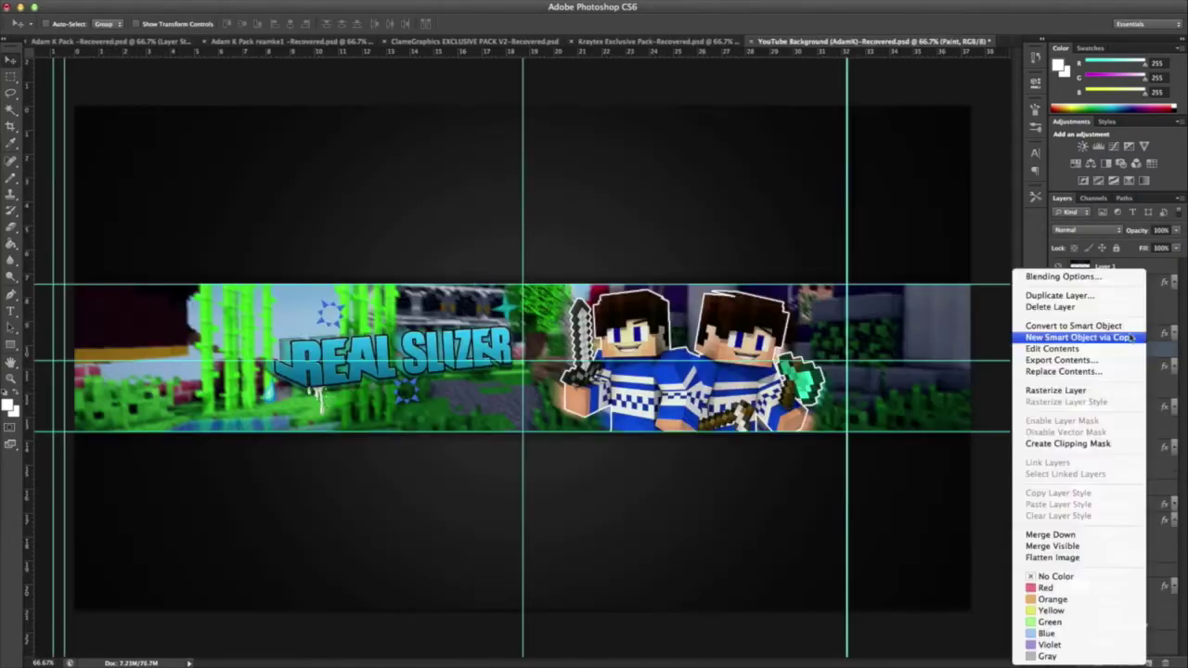
Step: Bring the Grunge 6 texture into the banner above Light Blue, trying Overlay and Hard Light blending
key("ctrl+Tab")
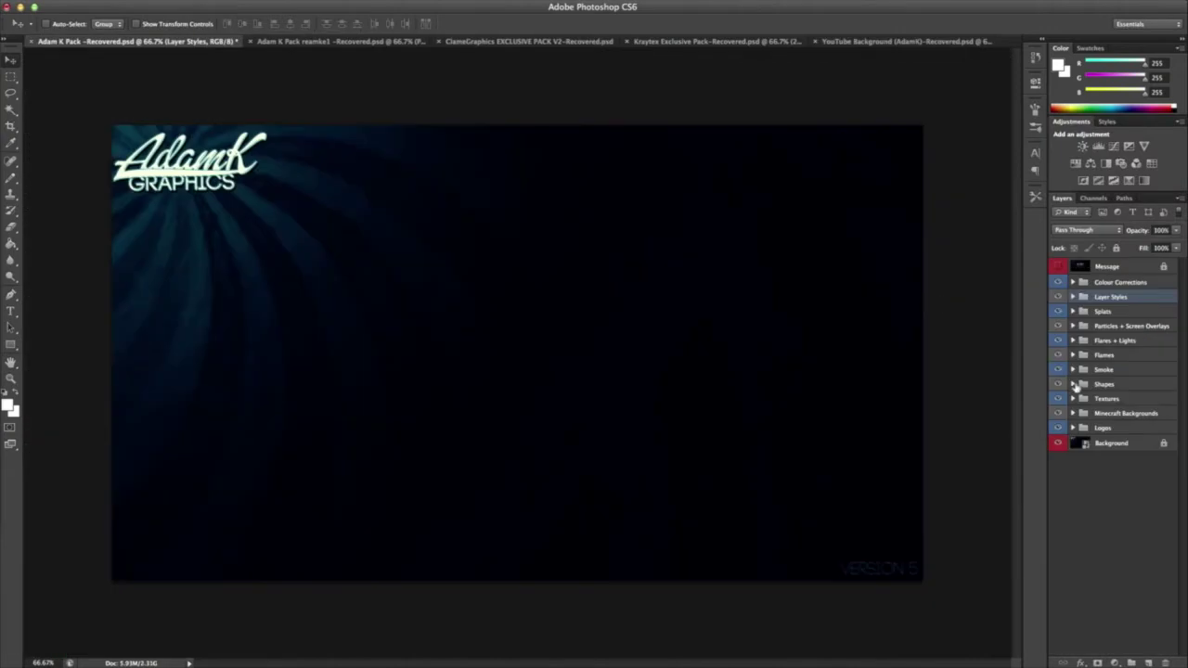
key("ctrl+shift+Tab")
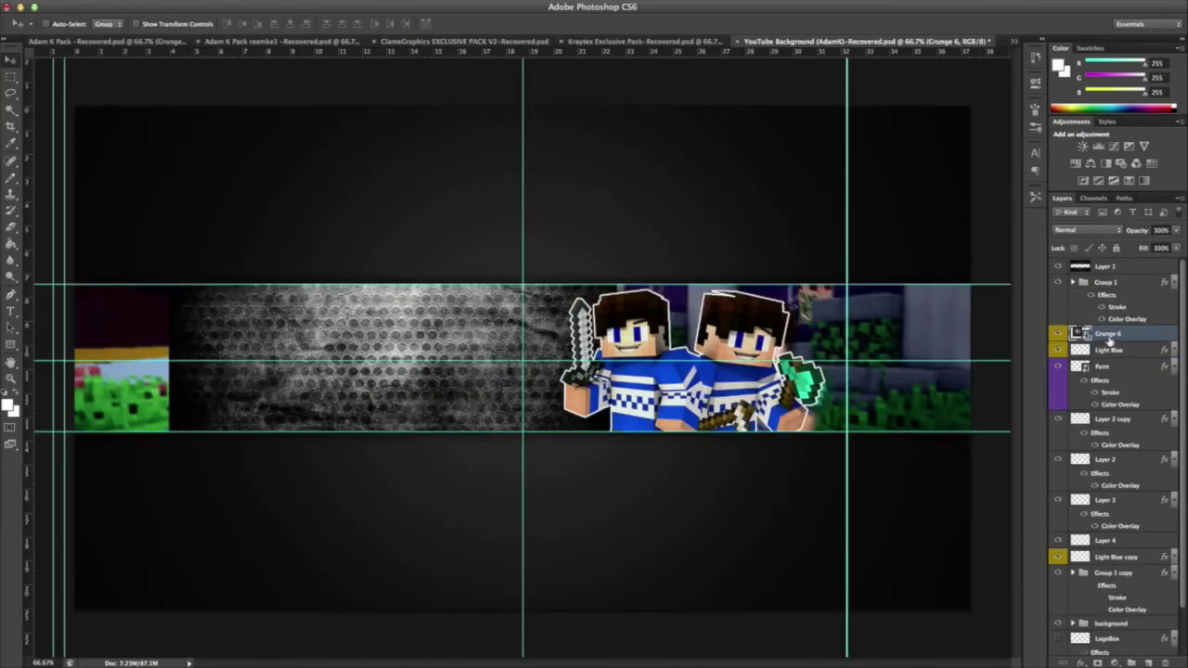
left_click(1085, 229)
left_click(1081, 445)
left_click(1086, 229)
left_click(1081, 213)
left_click_drag(1104, 350, 1092, 344)
key("shift+plus")
key("shift+plus")
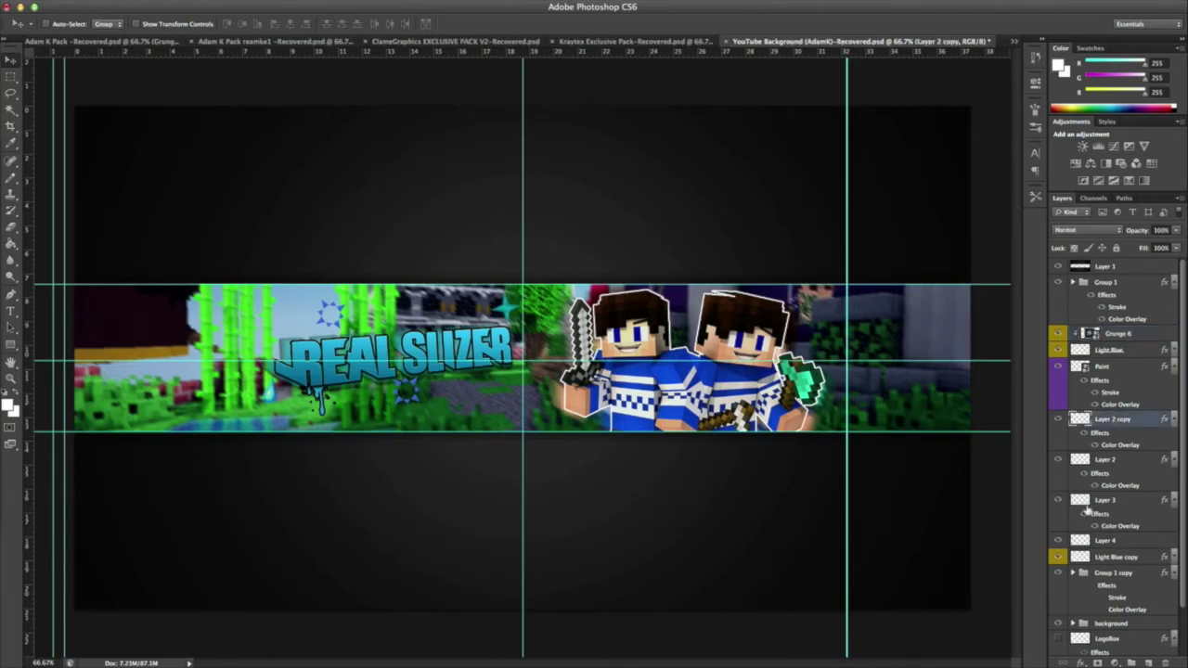
Step: Move Grunge 6 below Layer 4 and set it to Overlay
left_click(1174, 556)
mouse_move(1114, 333)
left_mouse_down()
mouse_move(1124, 540)
mouse_move(1109, 331)
left_mouse_up()
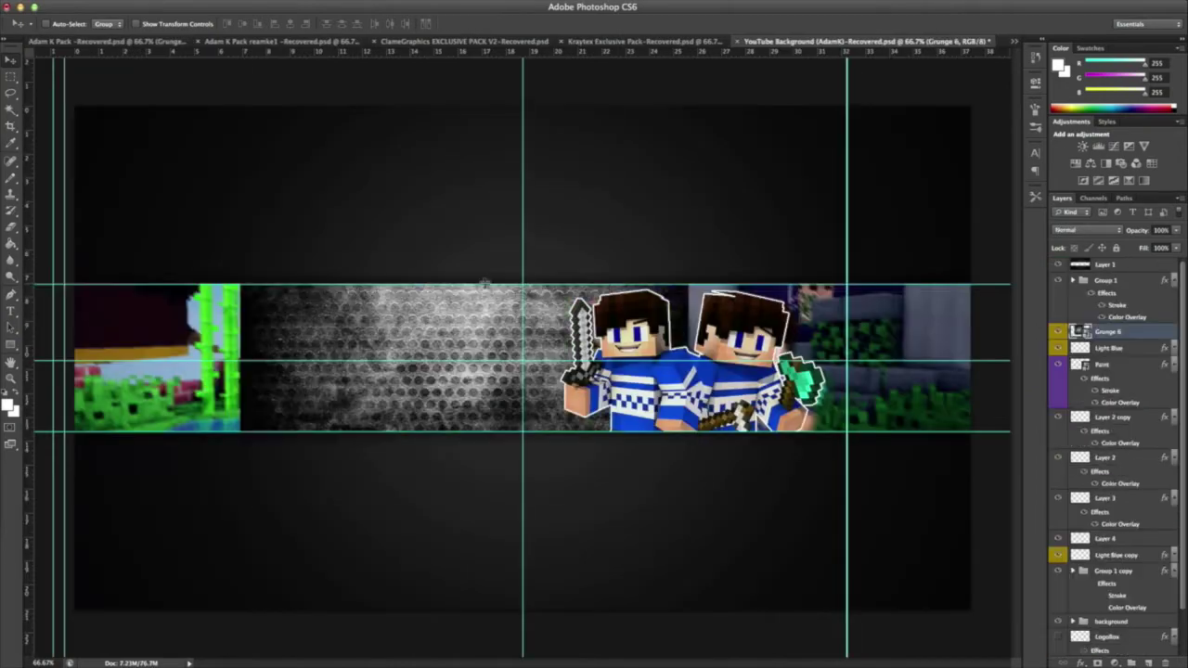
left_click(1085, 229)
left_click(1085, 329)
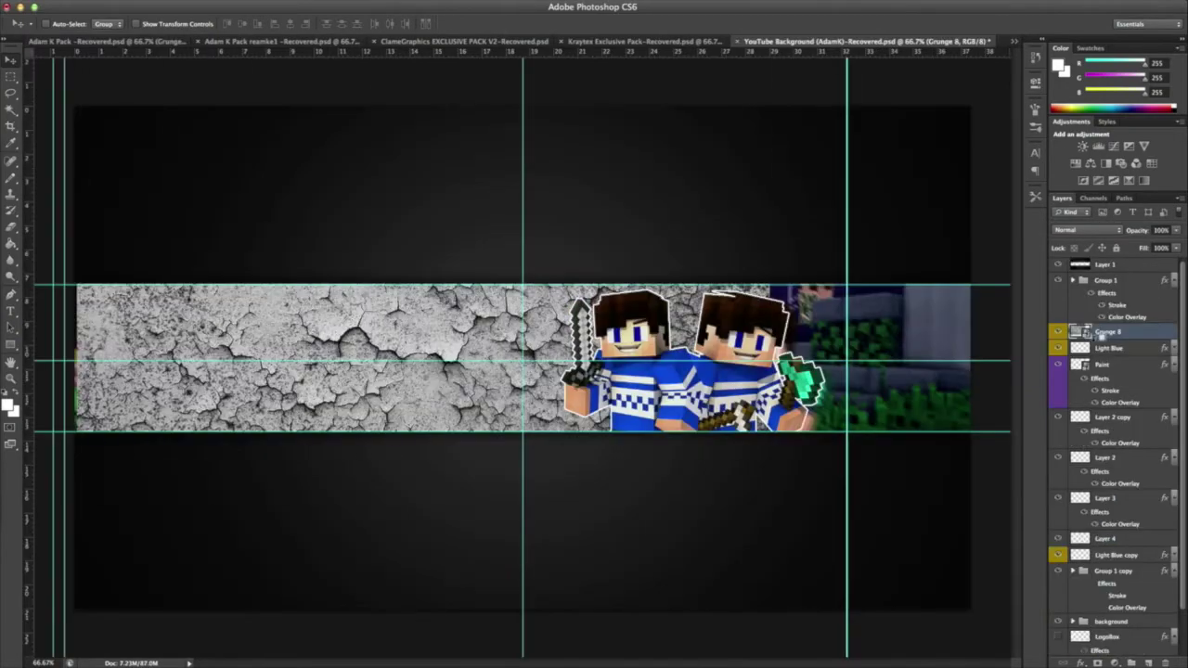
left_click(1086, 230)
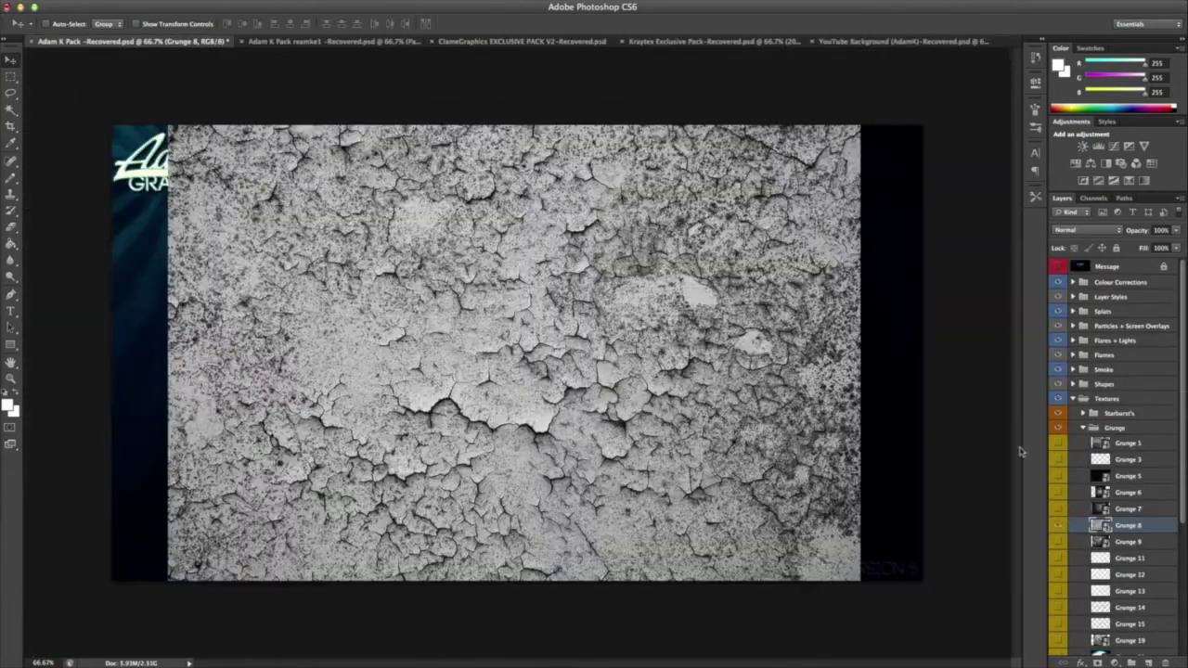
left_click(1082, 428)
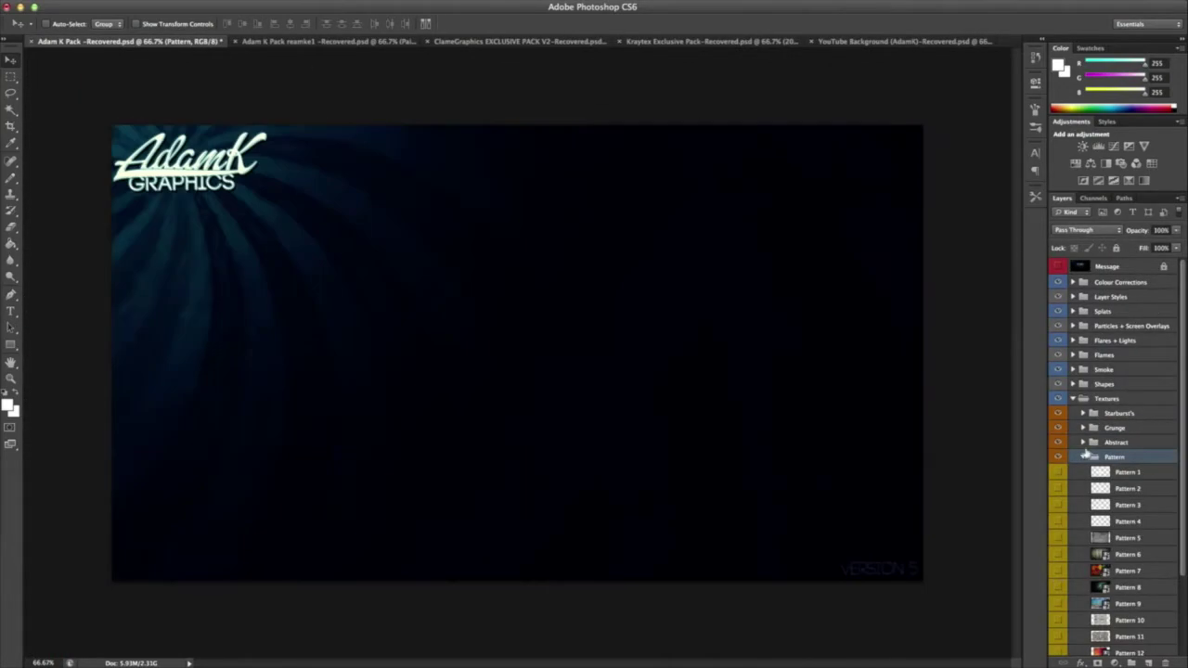
left_click(1082, 452)
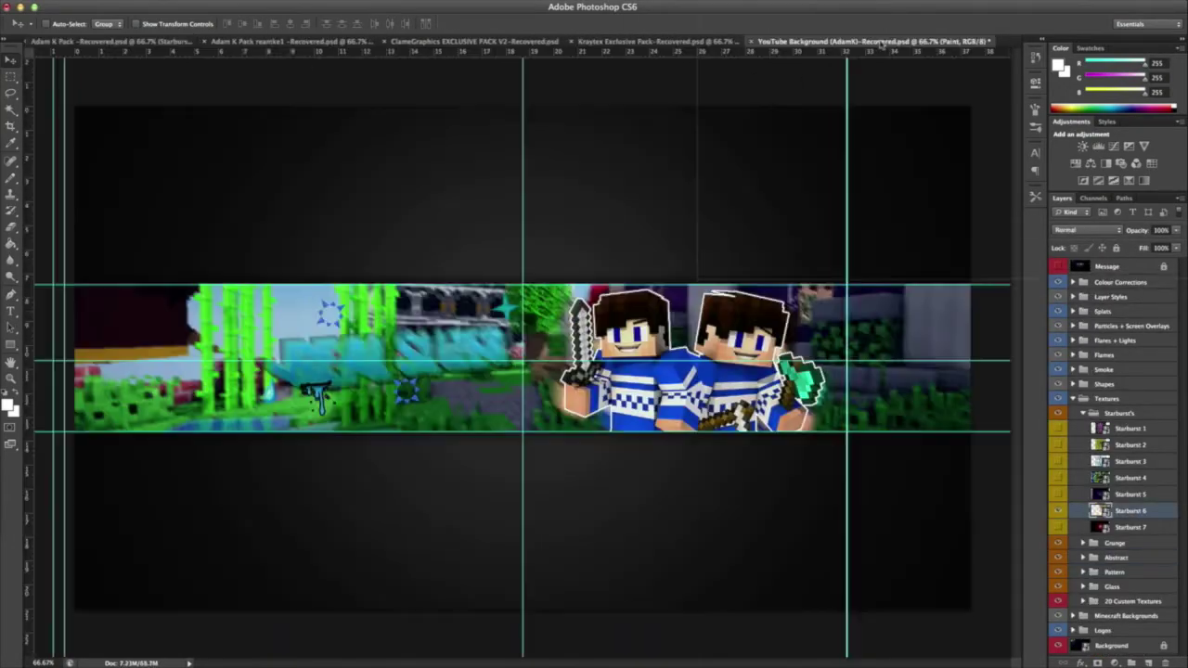
Step: Add the Starburst 6 texture to the banner and lower its opacity to make it faint
left_click_drag(882, 44, 1123, 577)
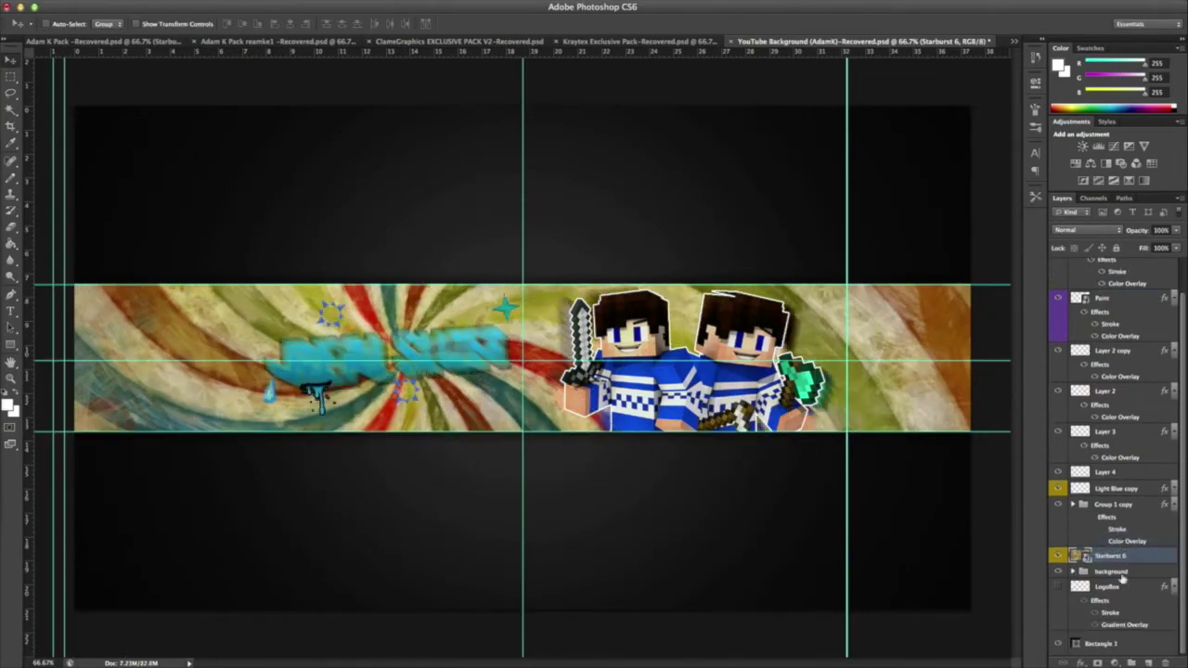
key("ctrl+z")
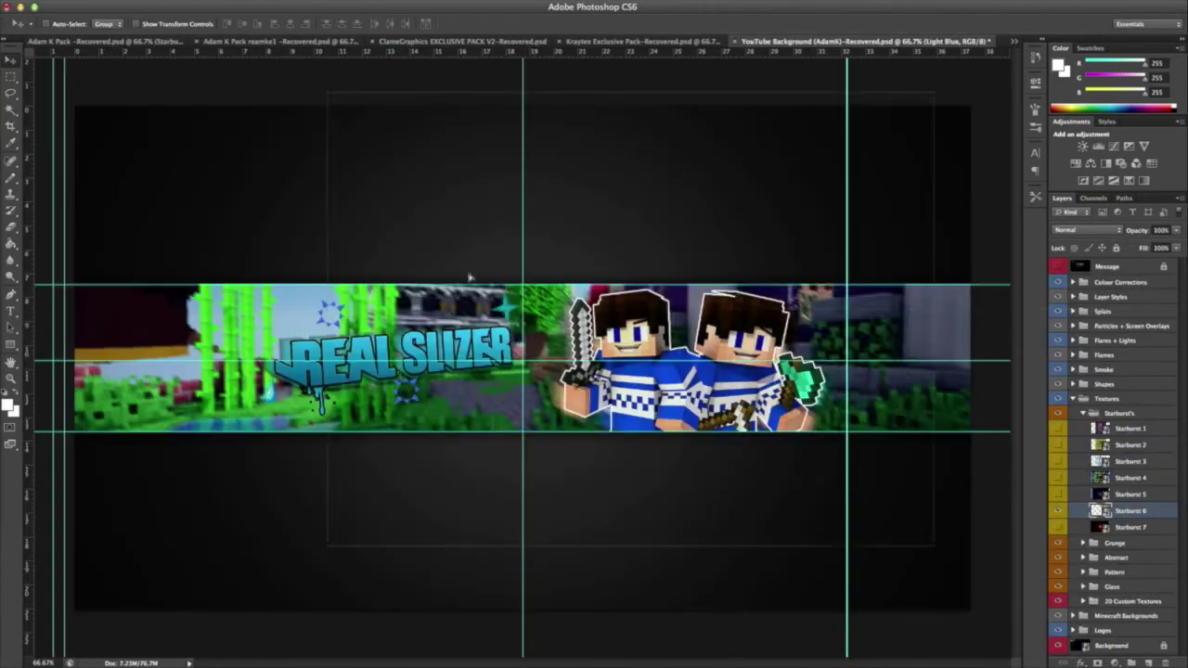
left_click_drag(863, 42, 1112, 554)
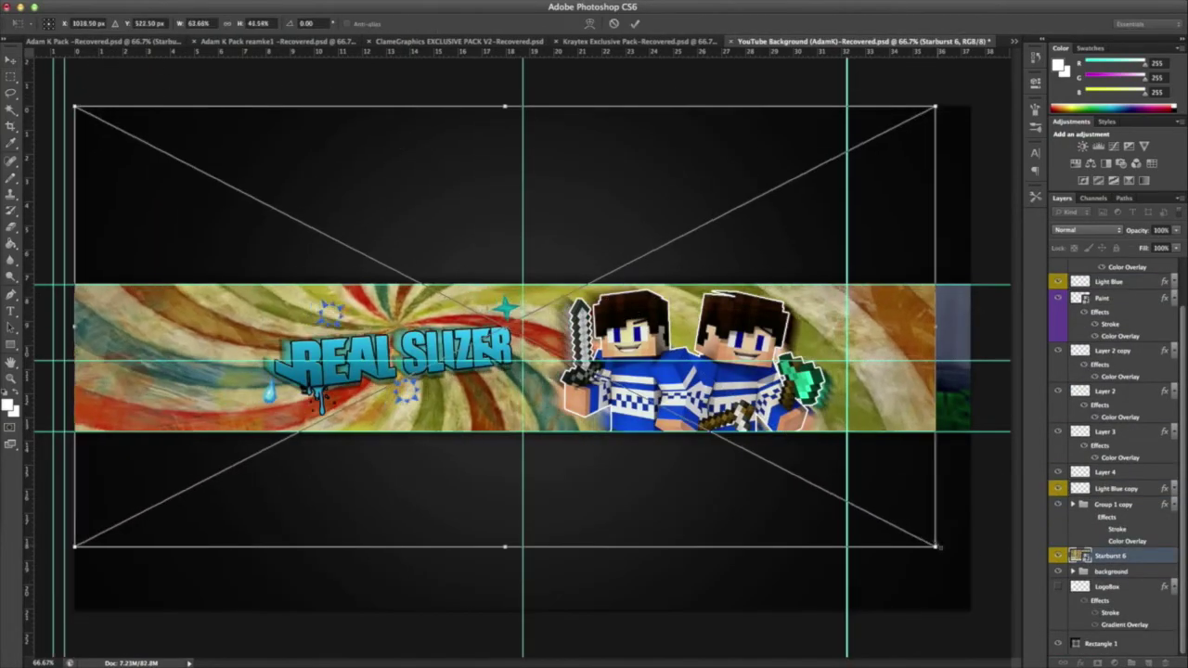
key("3")
key("7")
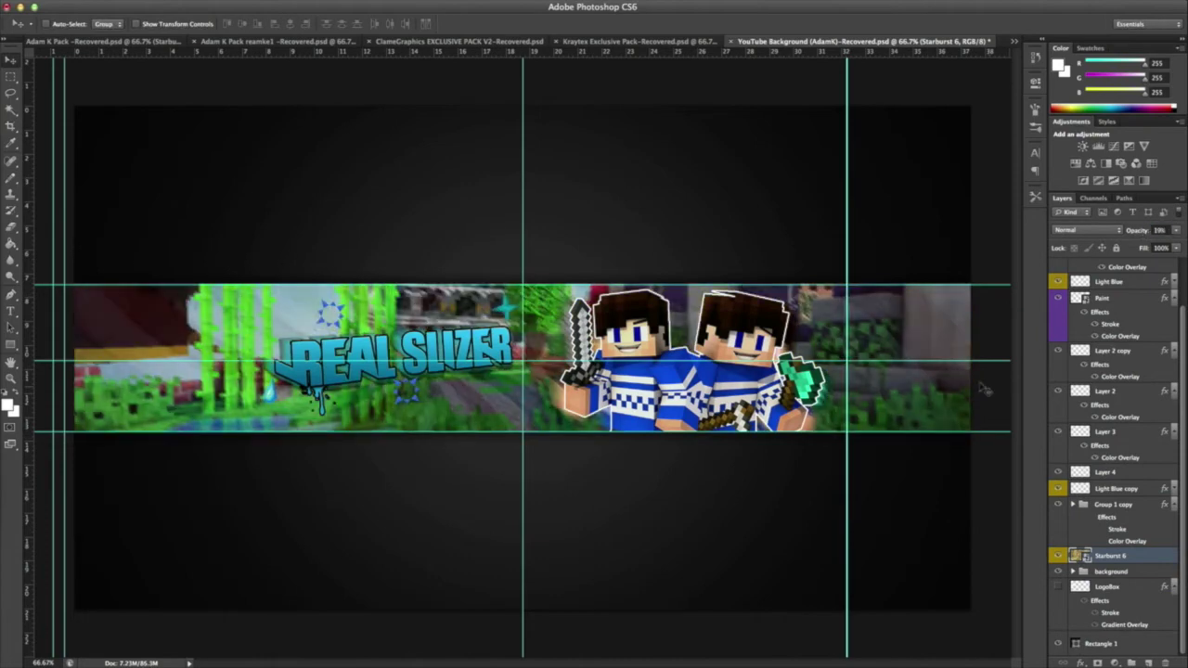
Step: Copy the Smoke 1 layer from the Adam K Pack's Smoke group into the banner
key("ctrl+Tab")
left_click(1074, 398)
left_click(1074, 370)
left_click(1116, 385)
mouse_move(691, 372)
left_mouse_down()
mouse_move(904, 41)
mouse_move(527, 206)
mouse_move(851, 287)
left_mouse_up()
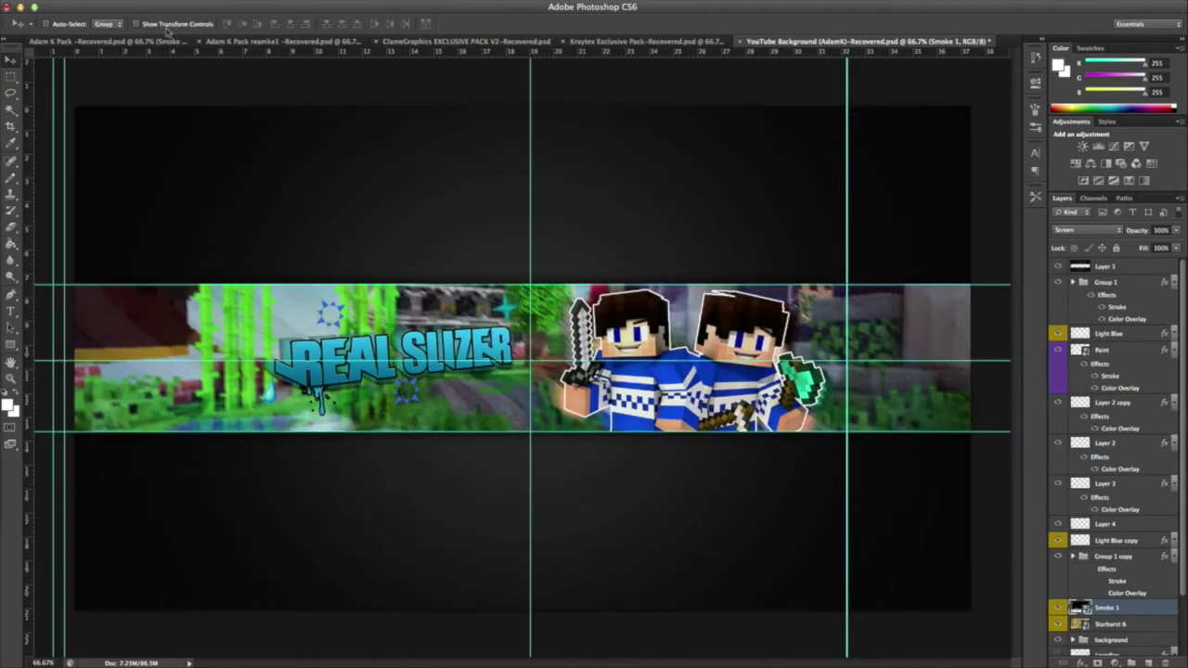
Step: Browse the Adam K and Kraytex pack documents, previewing the water splash and shader screenshot layers
left_click(130, 41)
left_click(1083, 340)
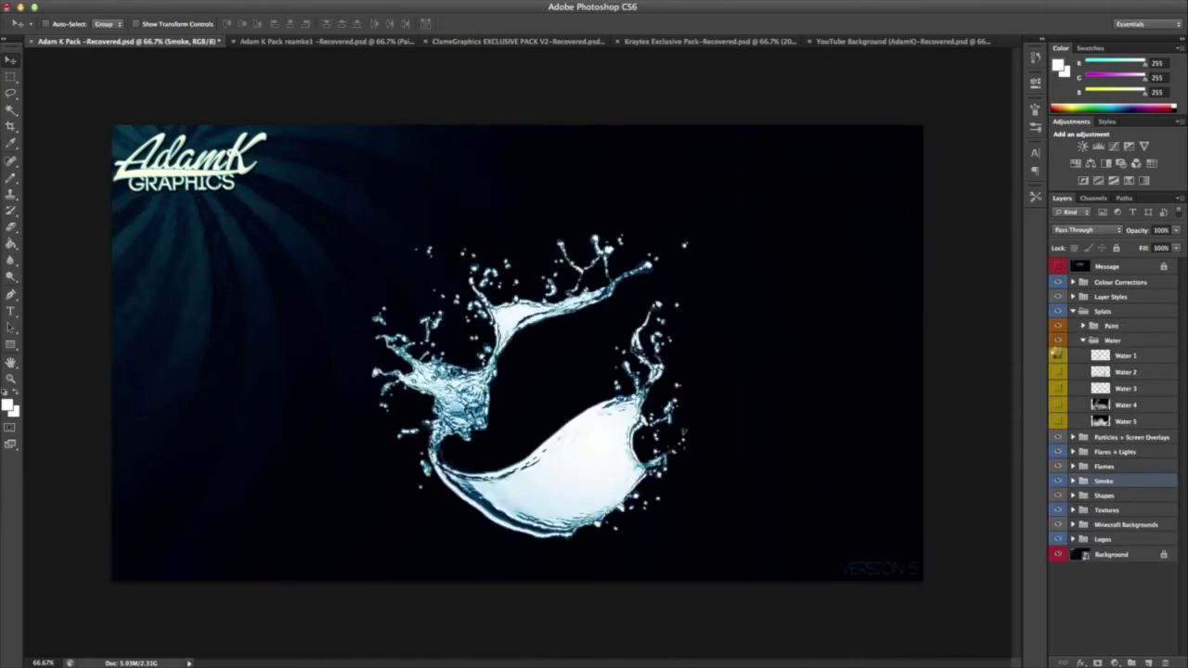
left_click(1073, 311)
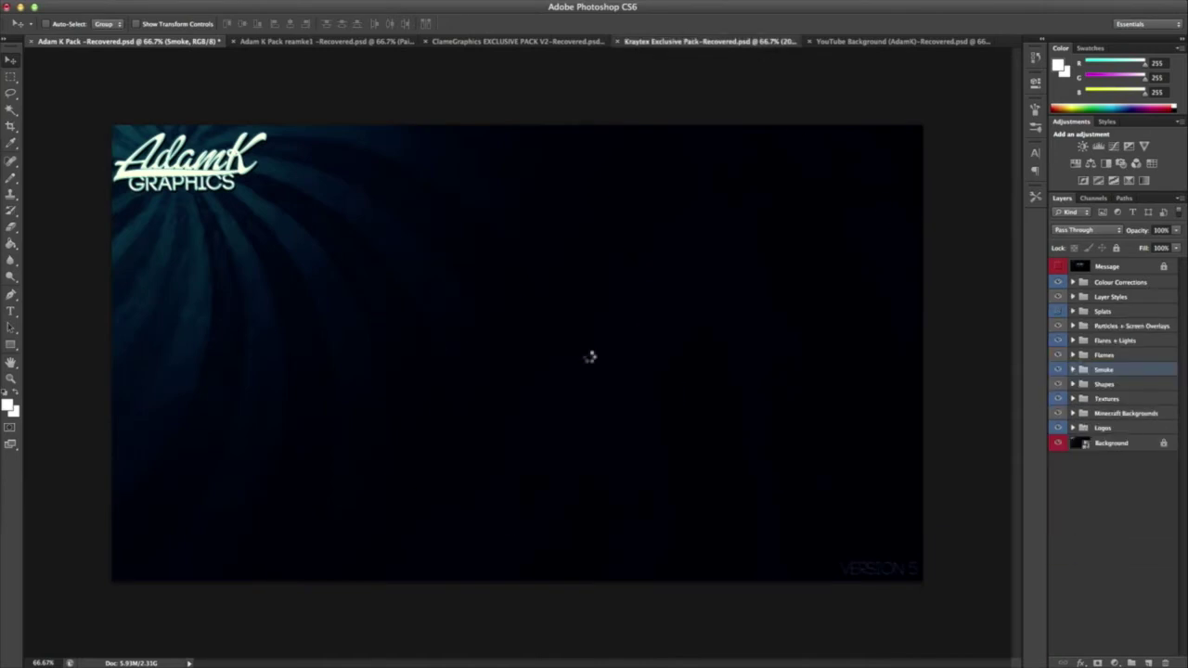
left_click(324, 41)
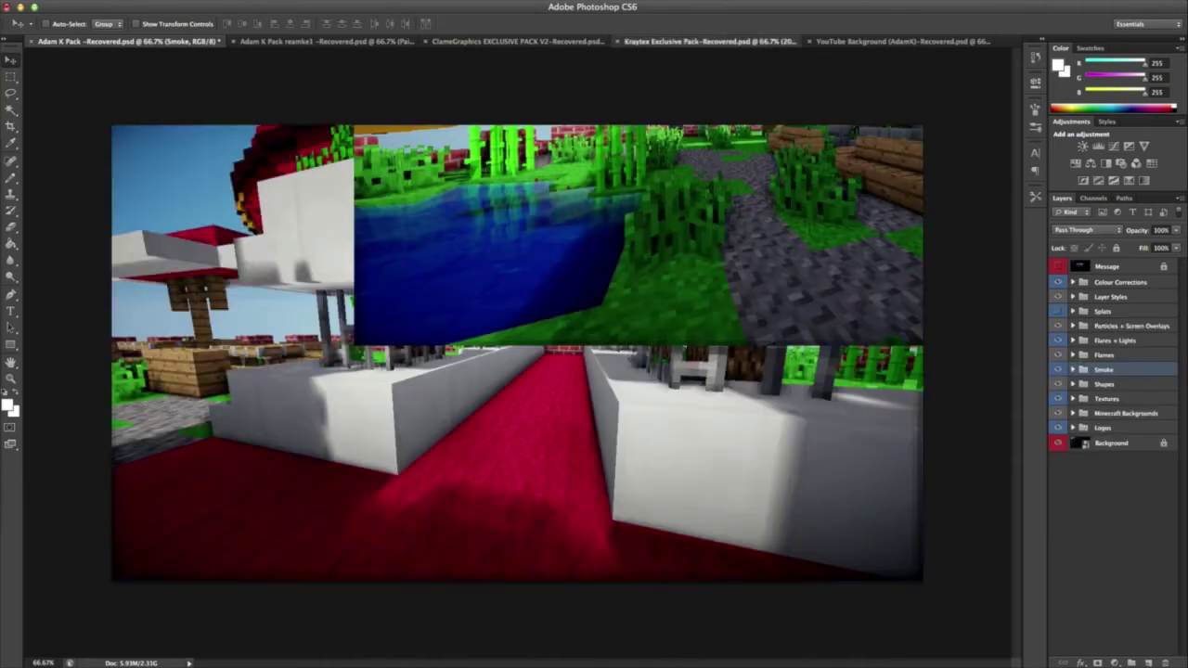
left_click(705, 40)
left_click(1073, 323)
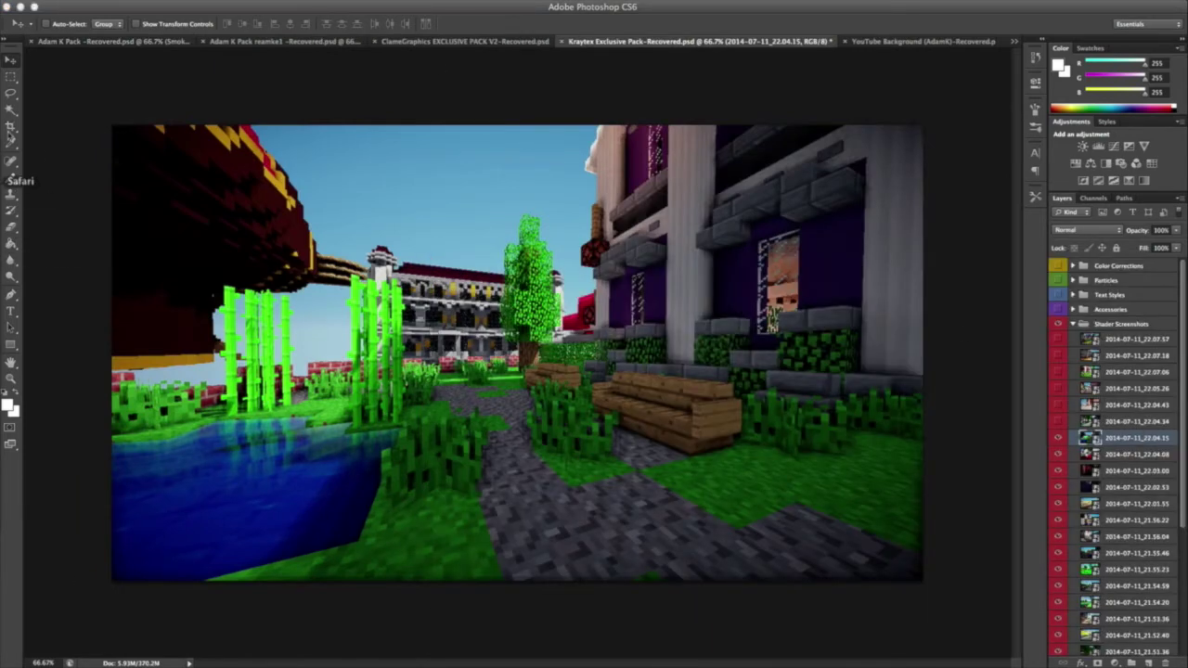
key("ctrl+n")
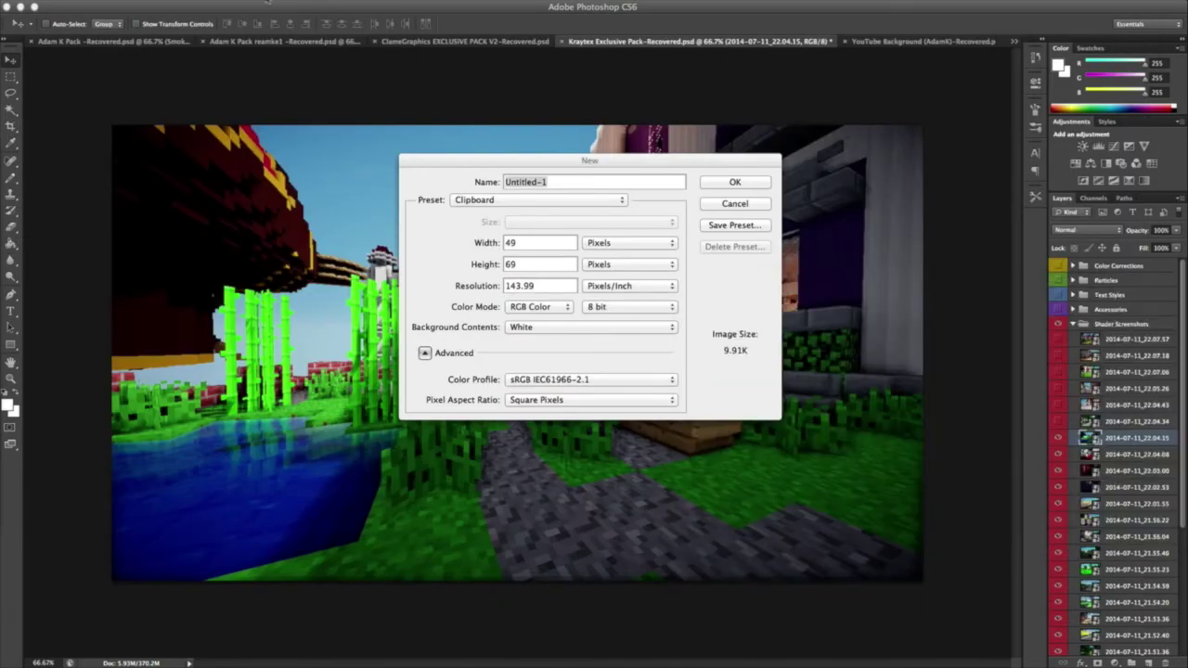
key("Escape")
left_click(35, 243)
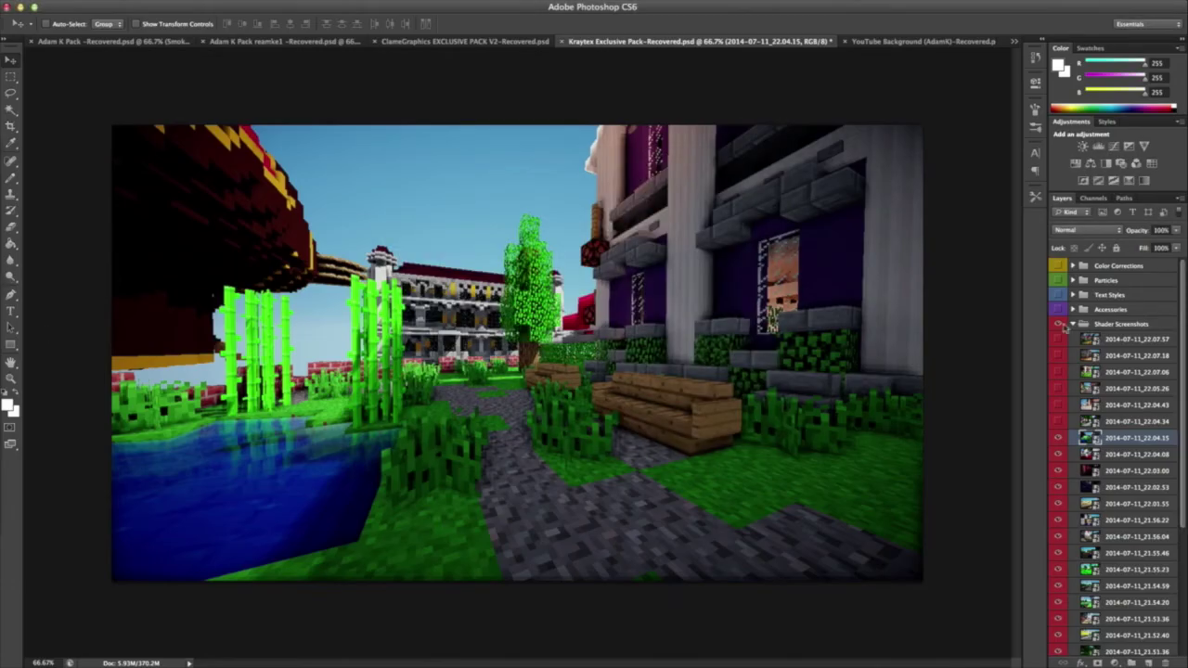
Step: Copy the Kraytex Particles 7 layer into the banner, placed just below Layer 1
left_click(1058, 324)
left_click(1073, 324)
left_click(1073, 279)
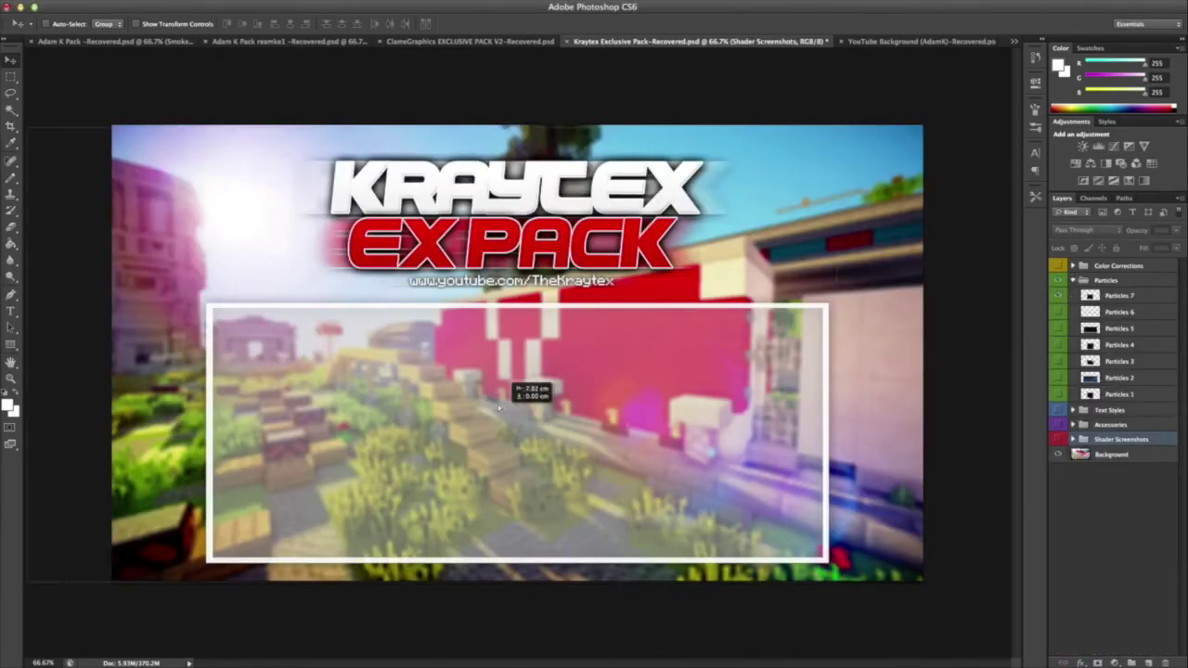
left_click_drag(1120, 295, 910, 112)
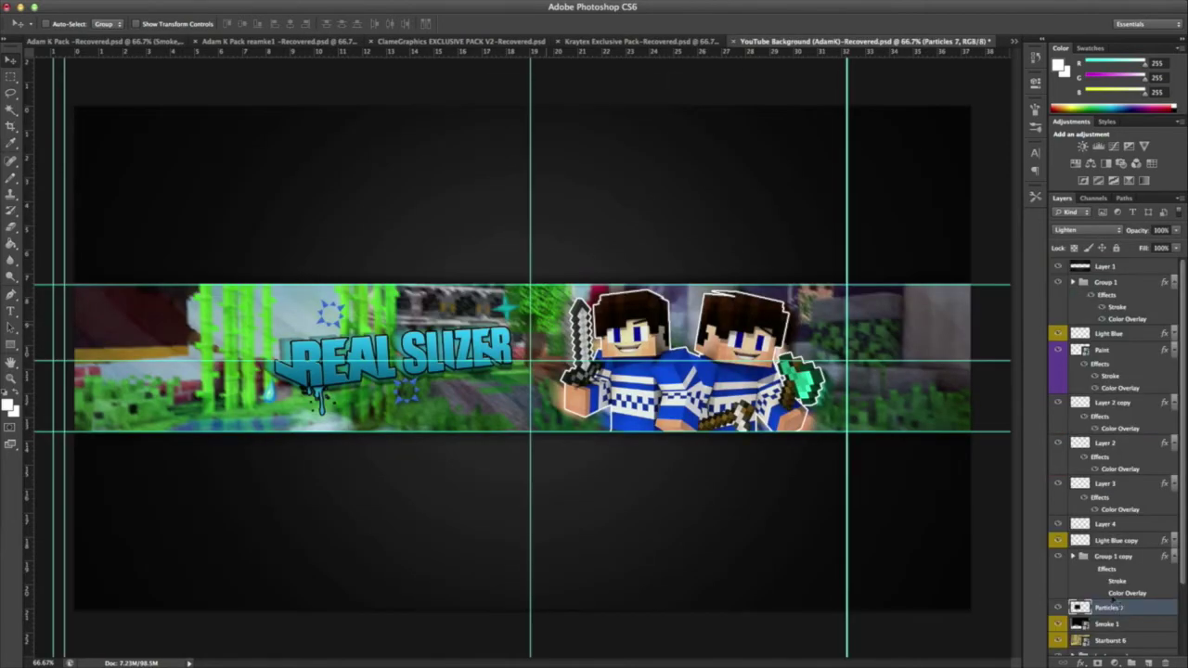
left_click_drag(1117, 269, 1117, 276)
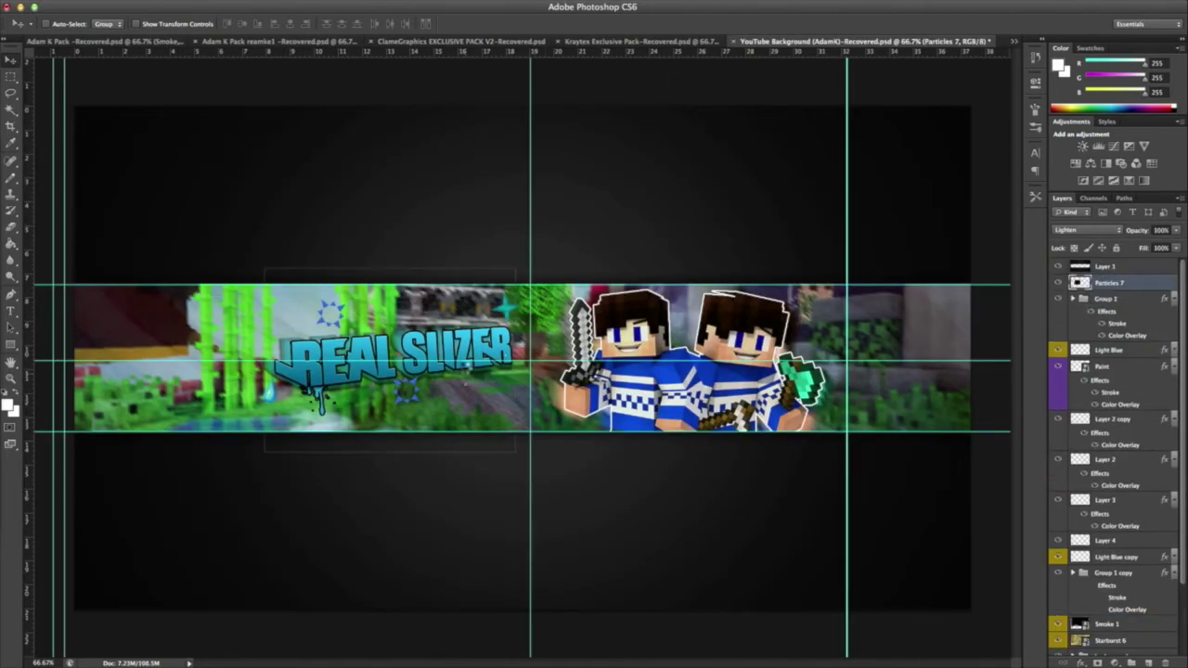
Step: Bring the ClameGraphics Black Overlay into the banner and stretch it over the whole canvas
key("ctrl+Tab")
key("ctrl+Tab")
key("ctrl+Tab")
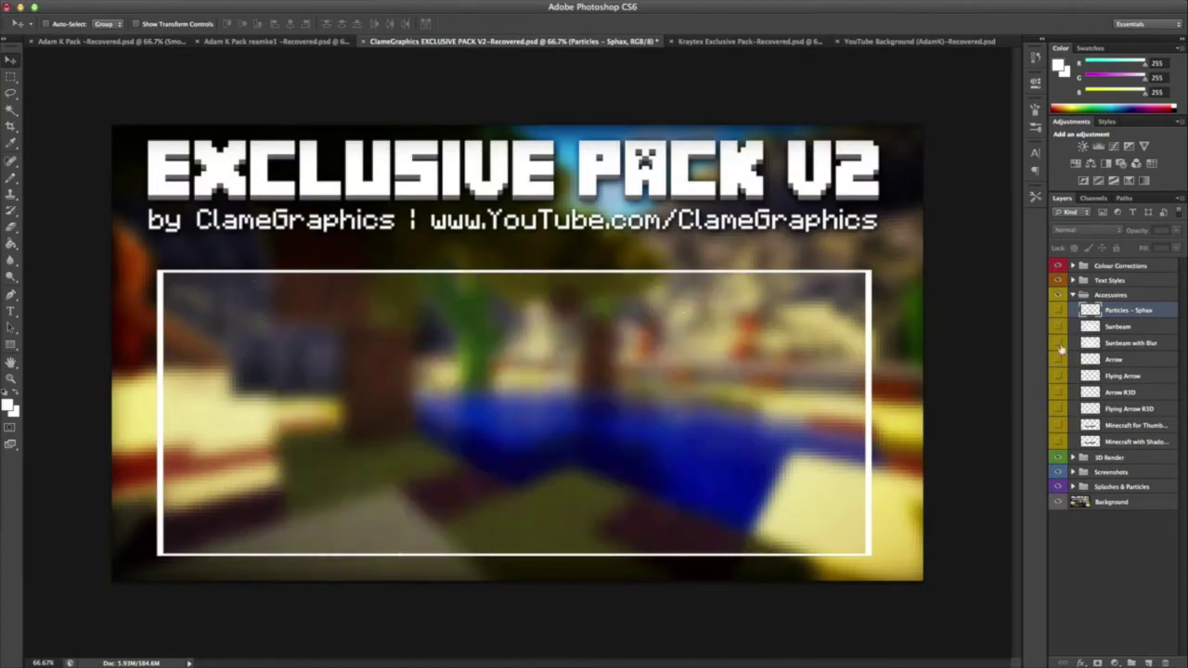
key("ctrl+Tab")
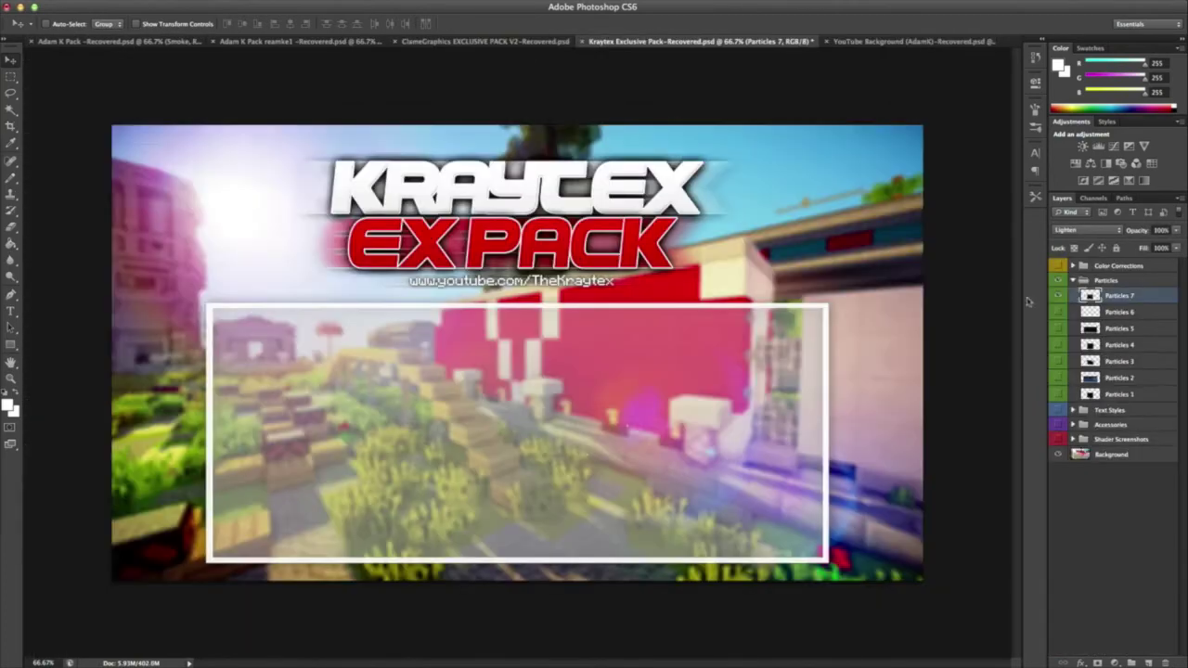
left_click_drag(1063, 325, 1063, 399)
mouse_move(517, 411)
left_mouse_down()
mouse_move(652, 170)
mouse_move(594, 362)
left_mouse_up()
key("ctrl+t")
left_click_drag(807, 366, 987, 446)
left_click_drag(191, 366, 93, 352)
left_click_drag(525, 525, 526, 611)
left_click_drag(525, 207, 526, 105)
key("Return")
Step: Draw a rectangle covering the full banner strip
key("u")
left_click_drag(63, 282, 987, 435)
left_click(111, 23)
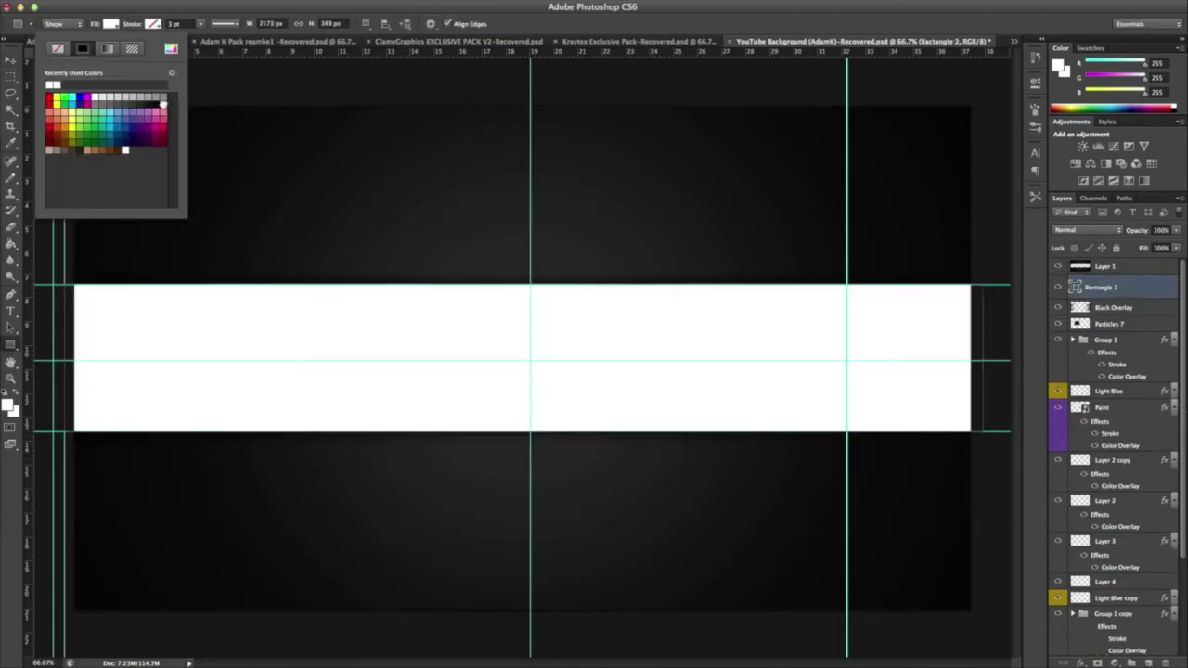
Step: Make Rectangle 2 black at 71% opacity and rasterize it
left_click(72, 45)
key("7")
key("1")
key("b")
left_click(165, 297)
Step: Erase the dark fill from the banner's centre with a size 479 soft brush
key("Escape")
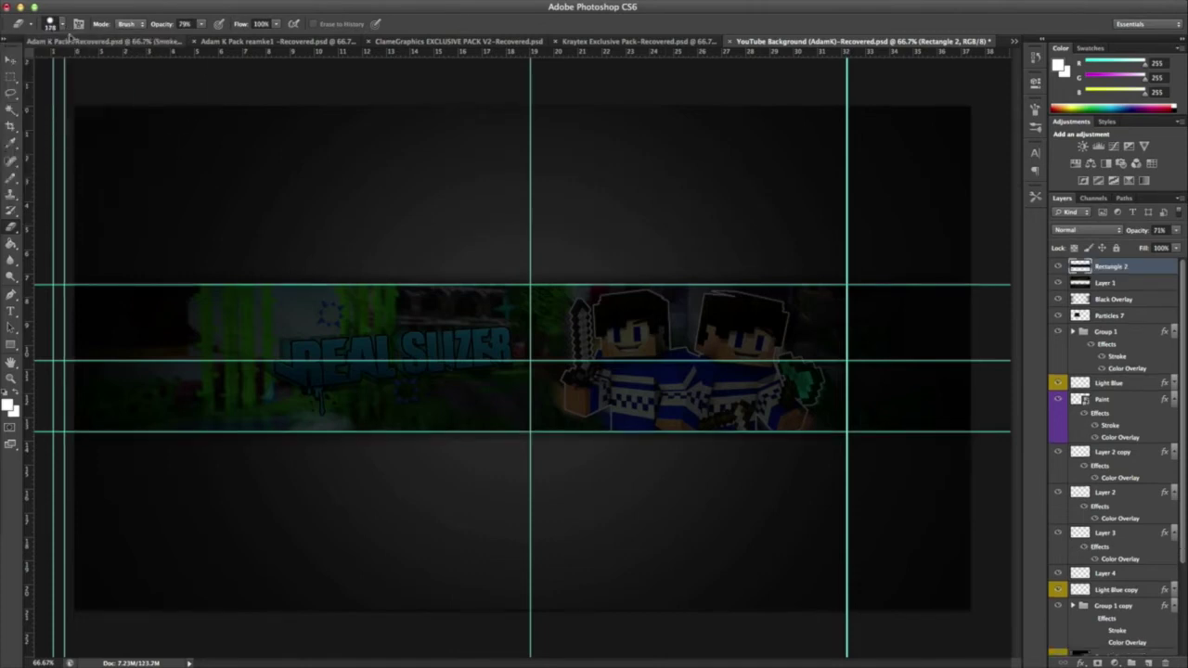
left_click(349, 104)
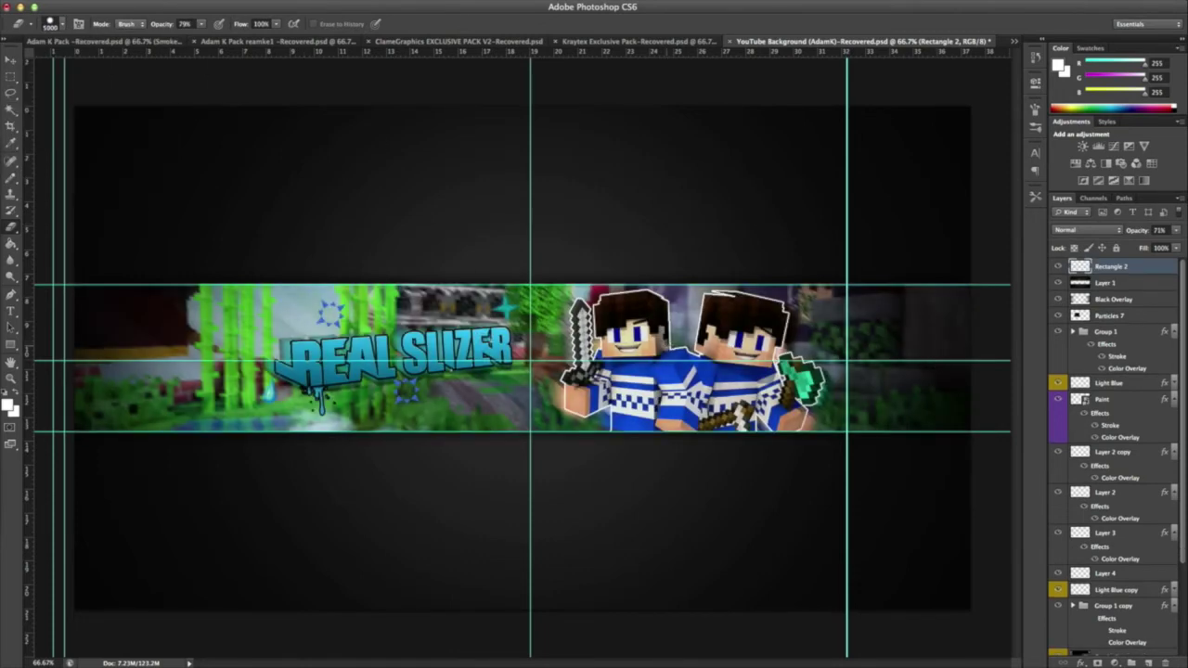
left_click(51, 24)
type("479")
key("Return")
Step: Inspect the layer's style settings, then return to the banner document
double_click(1143, 269)
key("Escape")
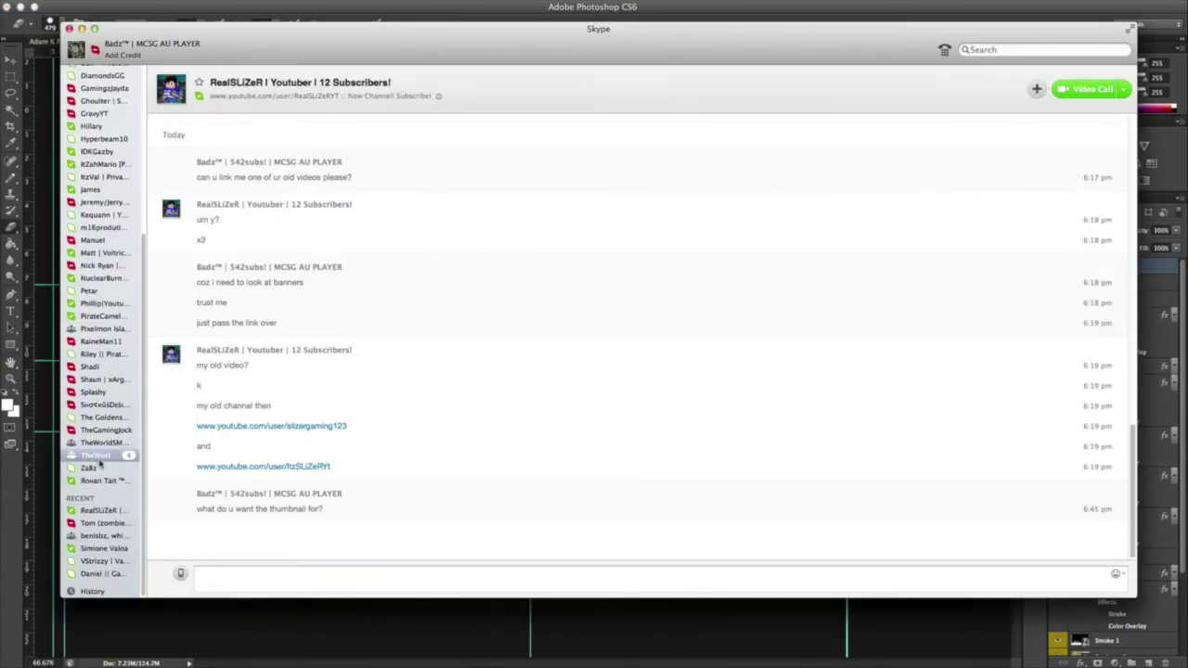
key("super+Tab")
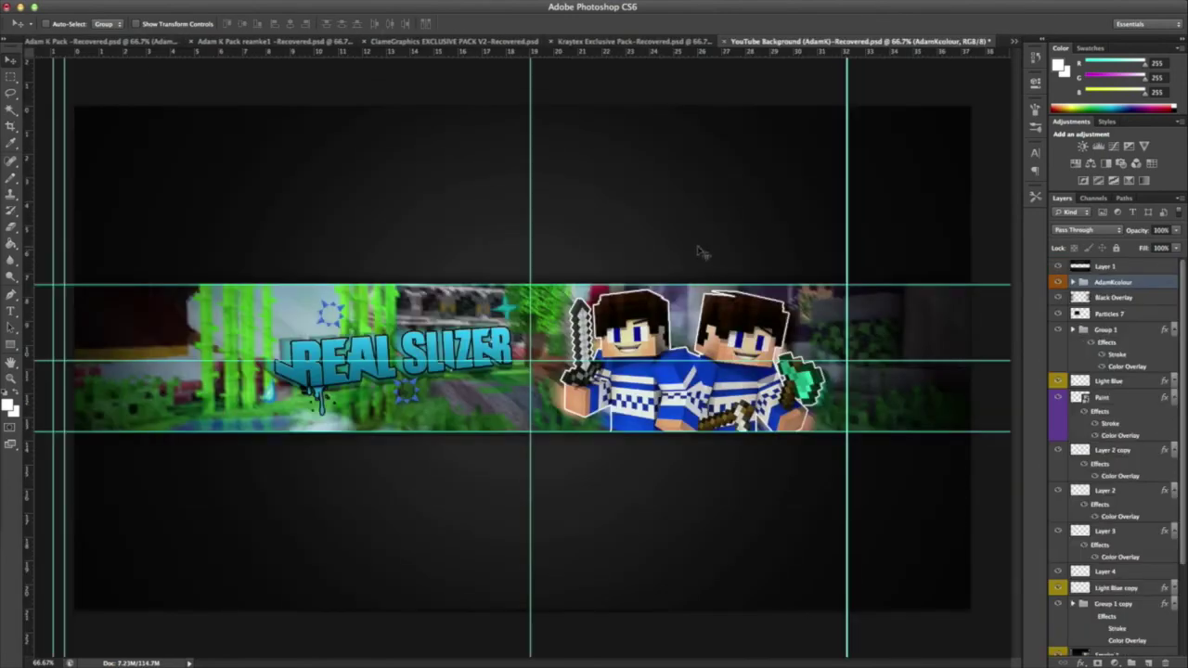
Step: Trial a +112 Hue/Saturation shift, discard it, and enable the AdamKcolour group's adjustments
left_click(1091, 162)
left_click_drag(926, 155, 981, 159)
left_click_drag(1136, 282, 1081, 265)
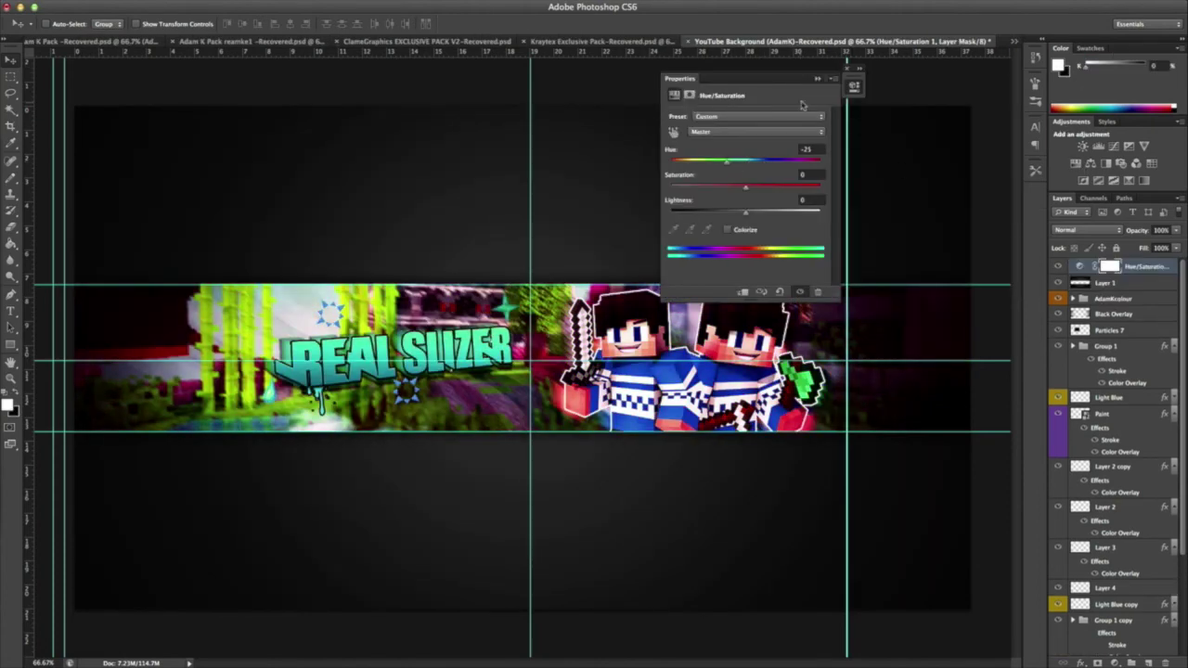
key("Delete")
left_click(1073, 298)
left_click(1057, 362)
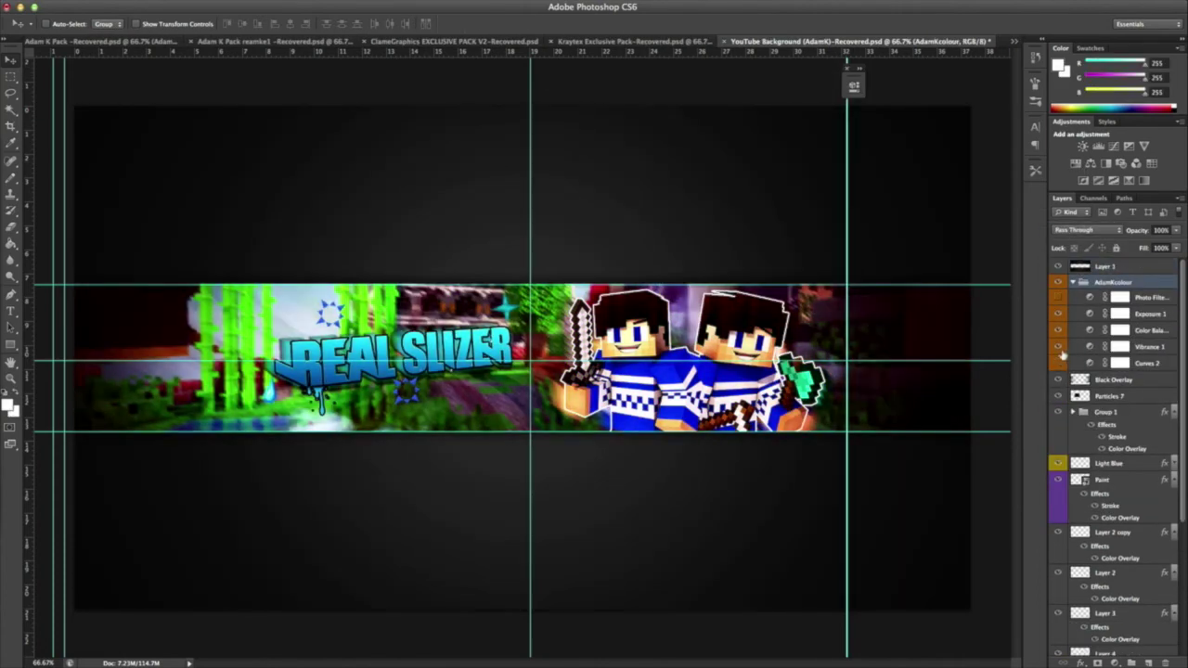